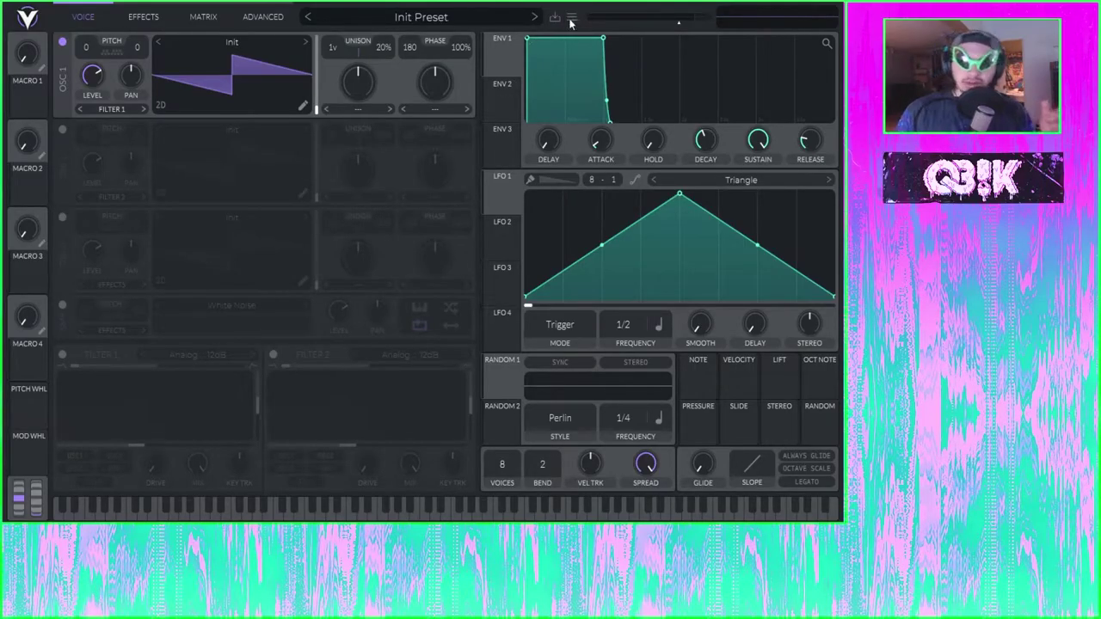
Step: Look over the current preset's effects page and modulation matrix, then return to the voice page
click(141, 19)
click(220, 19)
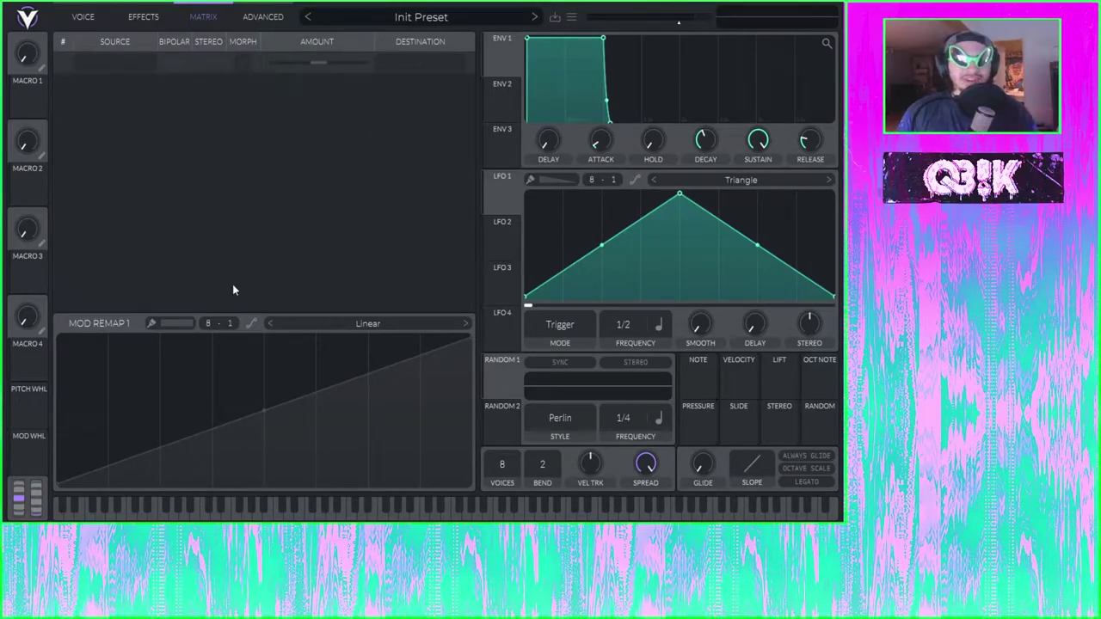
click(89, 19)
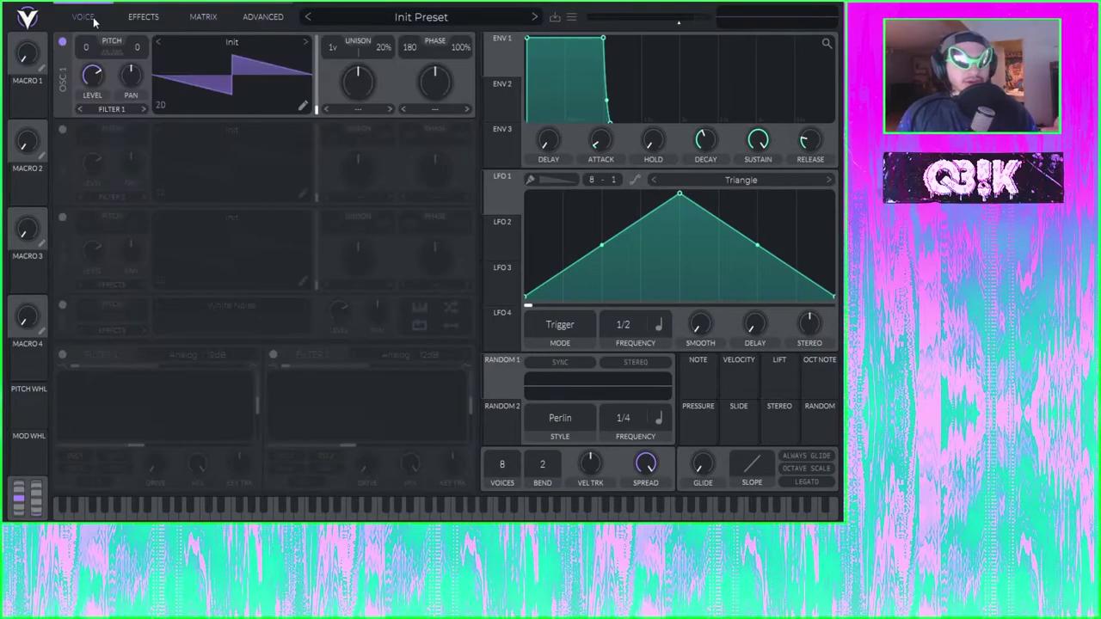
Step: Load the Winter Pluck preset and view its effects chain and twelve modulation routes
click(408, 21)
click(357, 184)
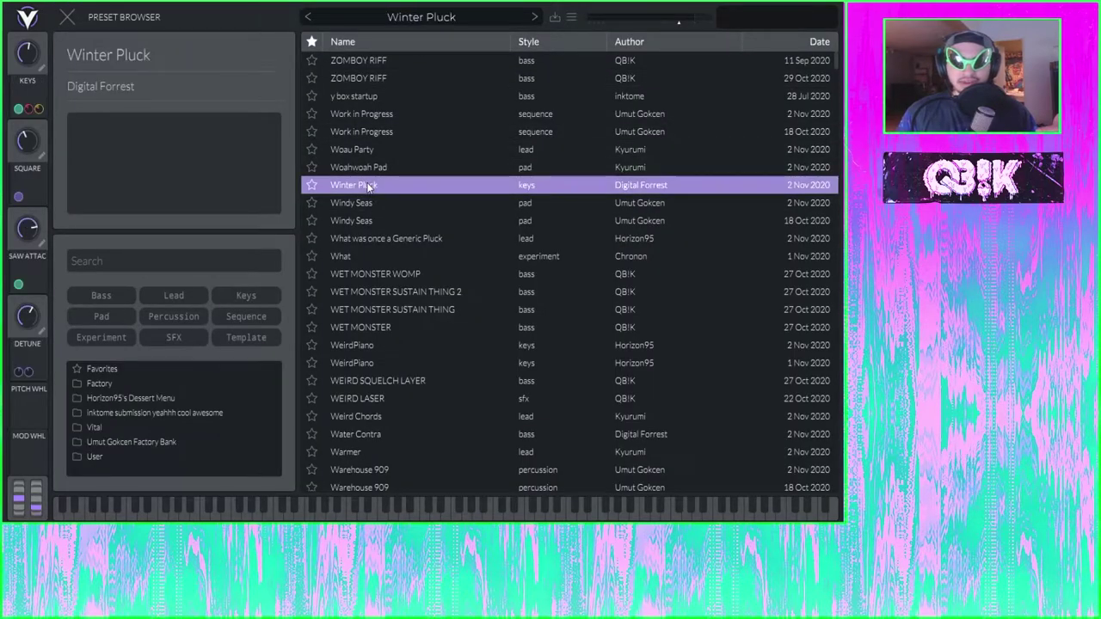
click(364, 21)
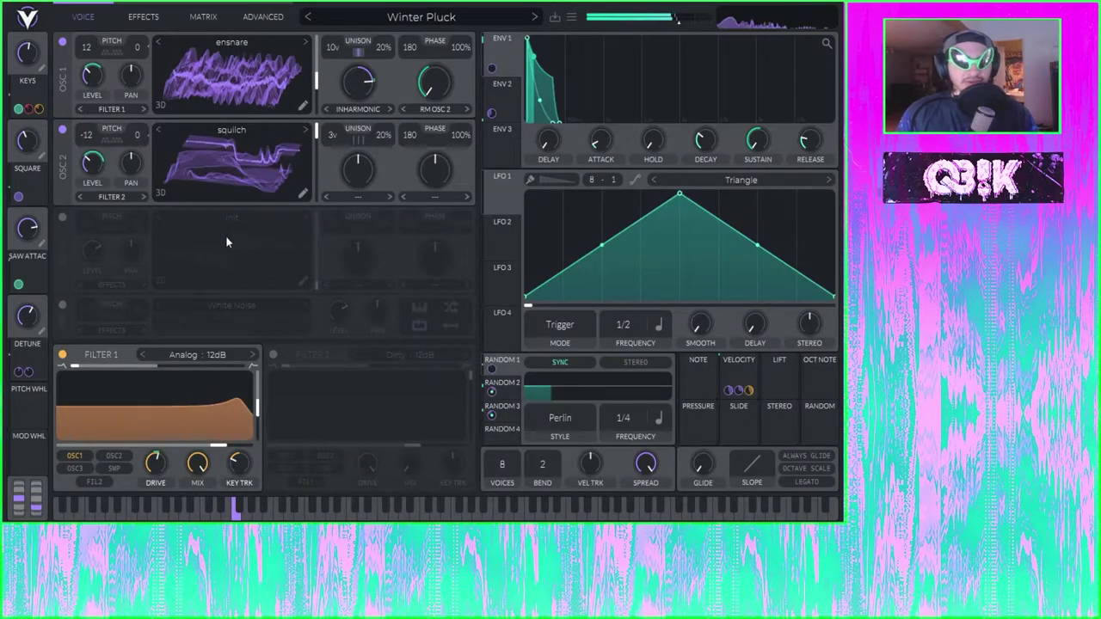
click(127, 17)
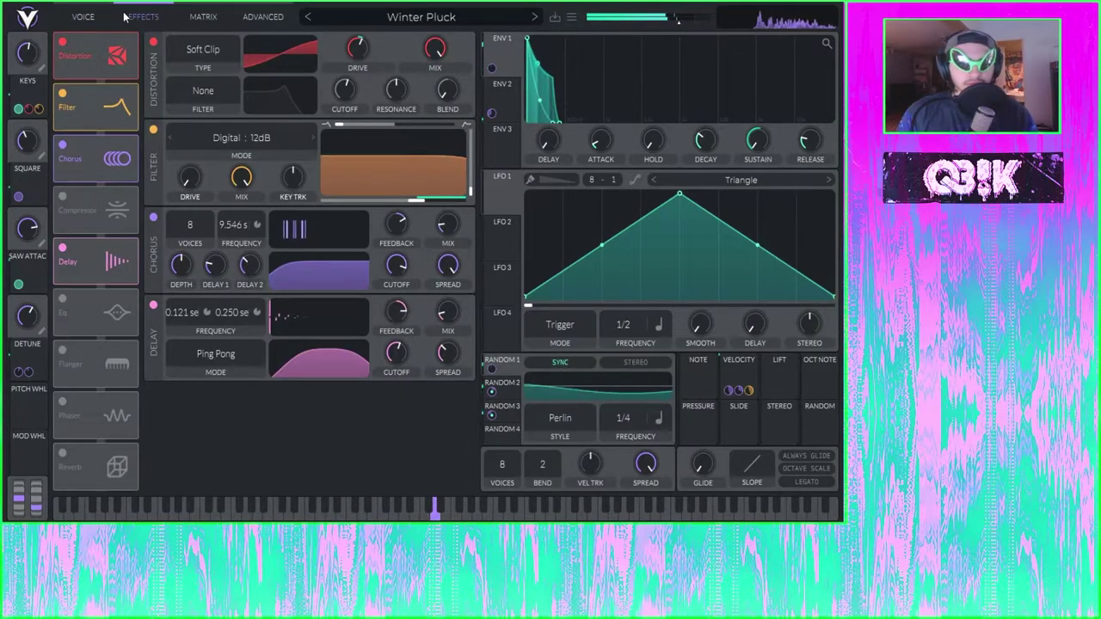
click(200, 18)
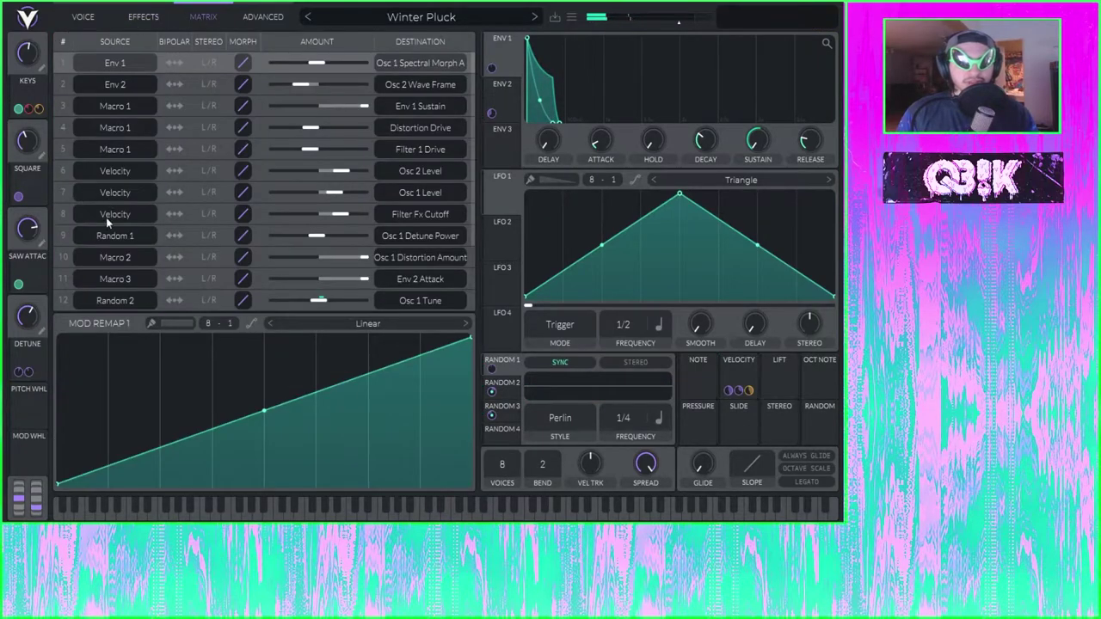
Step: Review Winter Pluck's oscillators and effects, then scroll through its full modulation route list
click(75, 18)
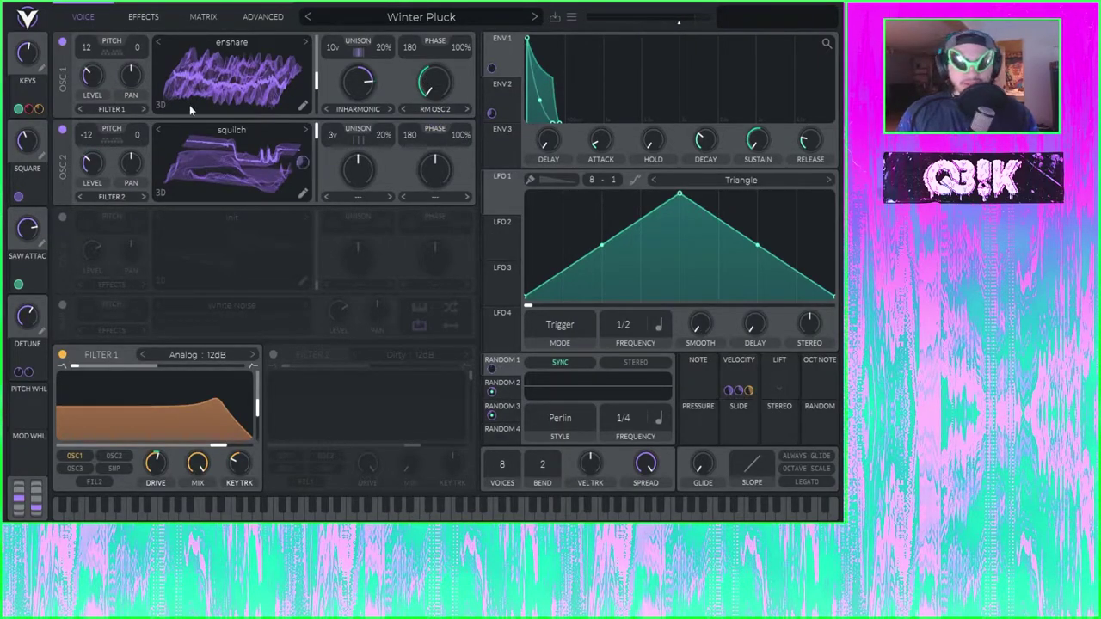
click(147, 17)
click(205, 17)
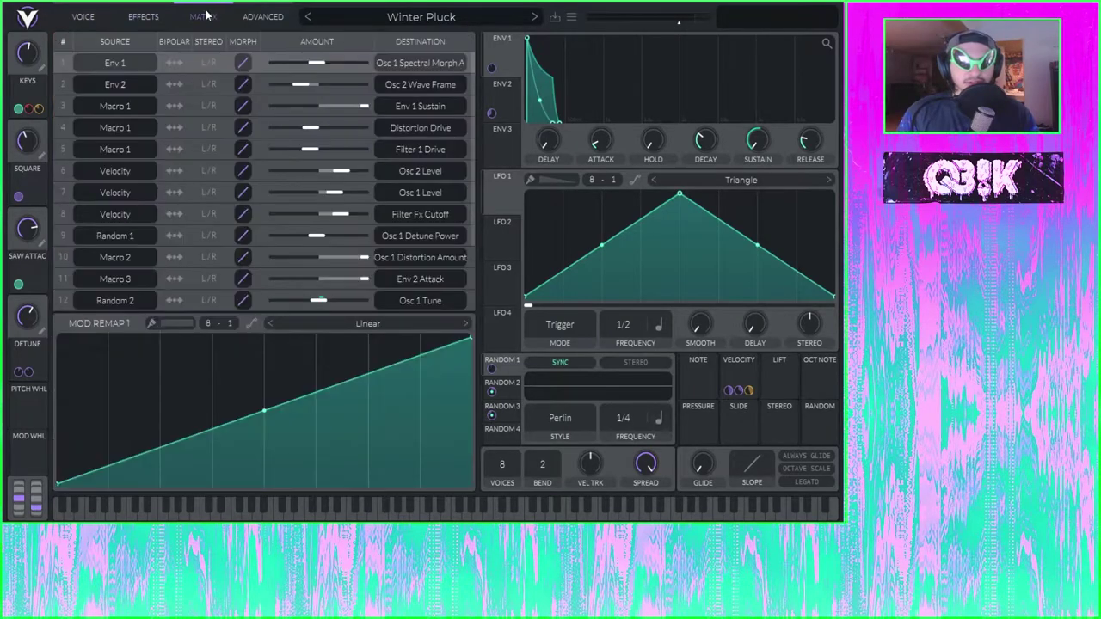
scroll(110, 300, down, 4)
scroll(107, 297, up, 4)
scroll(147, 121, down, 4)
scroll(132, 238, up, 4)
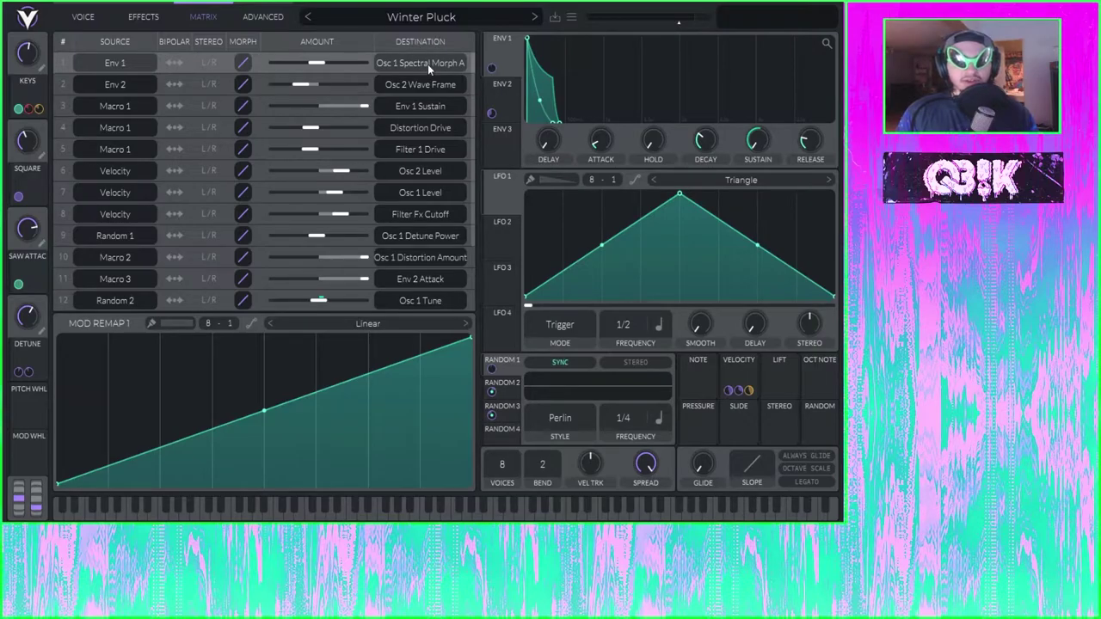
Step: Compare the voice page with the matrix again, ending on the voice page at Env 2's options
click(84, 17)
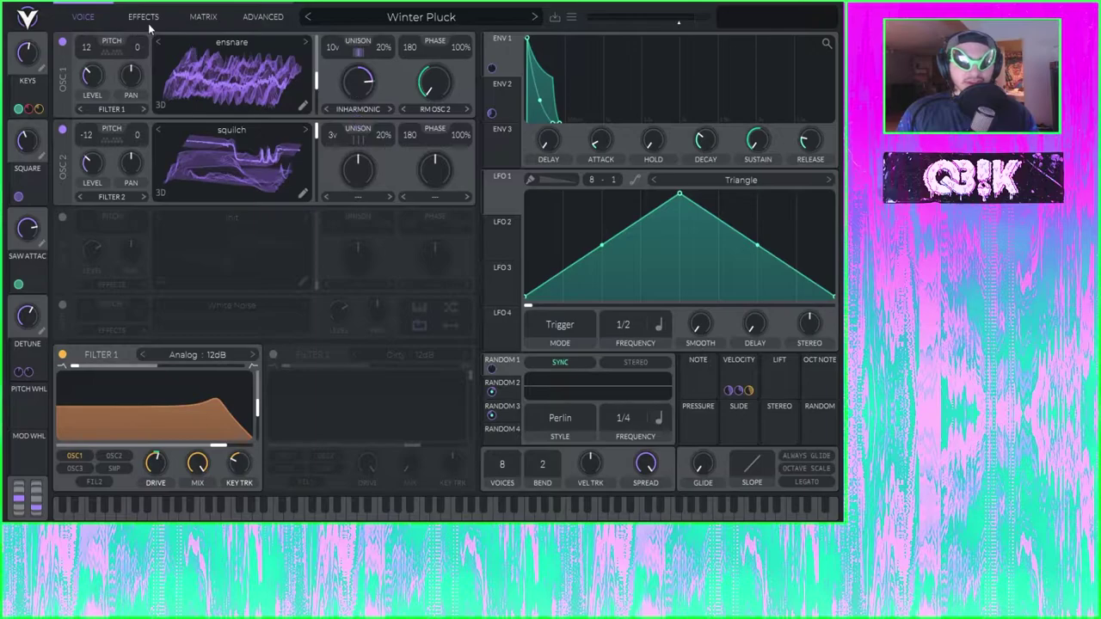
click(217, 18)
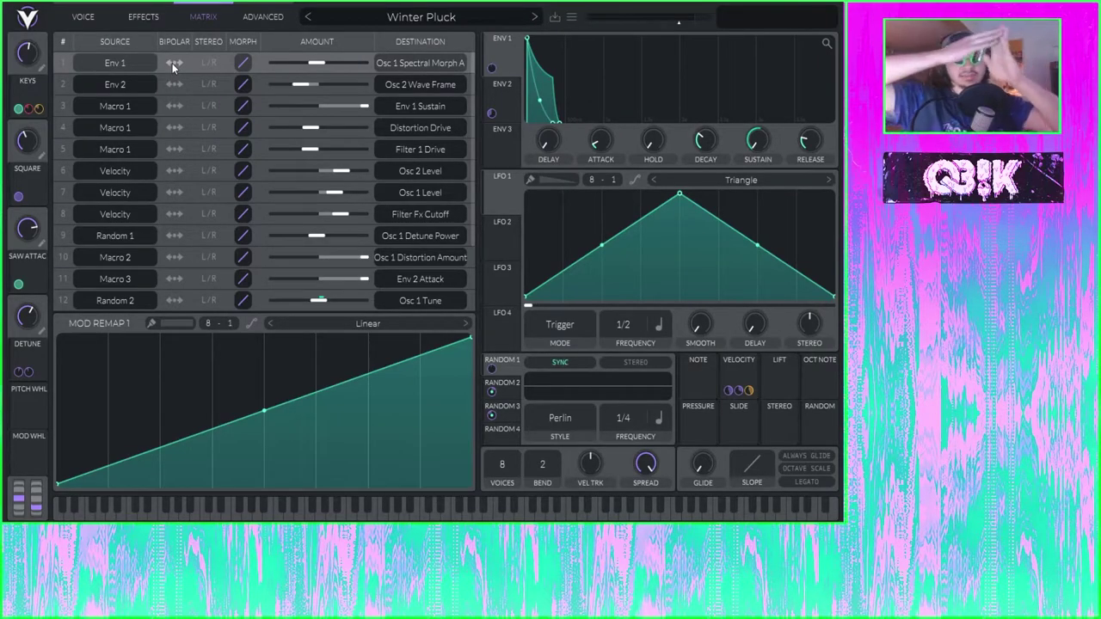
click(83, 16)
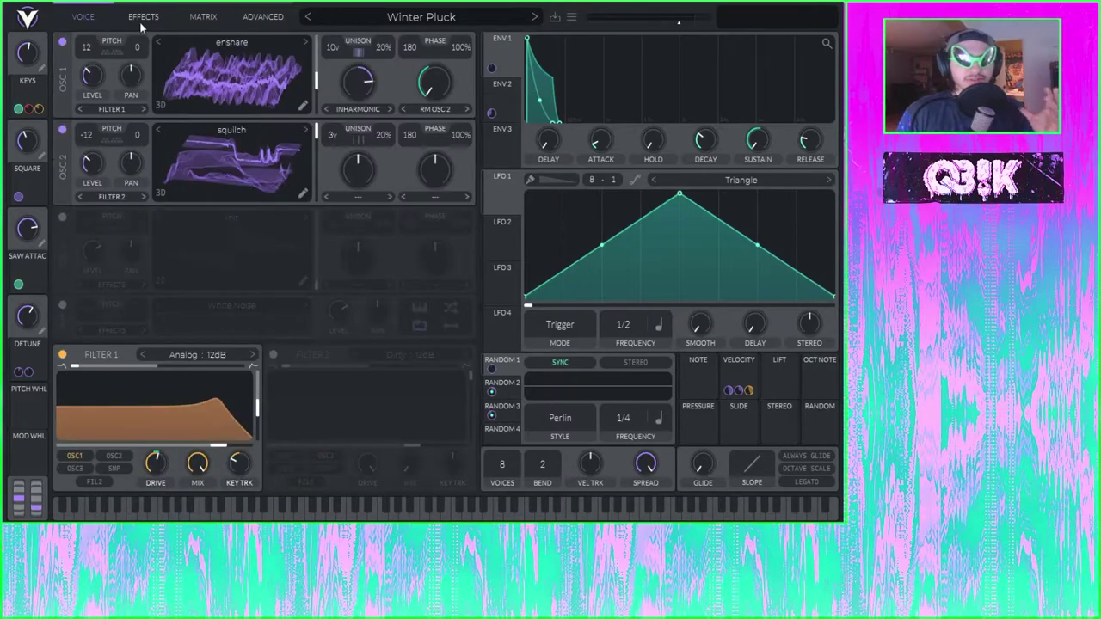
right_click(491, 113)
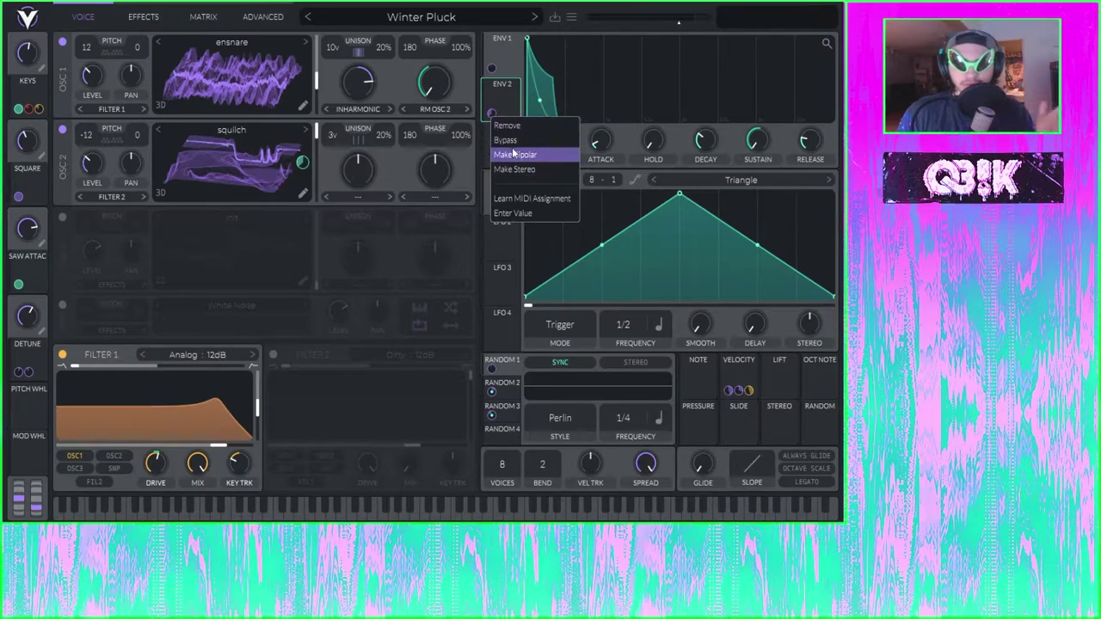
Step: Display Env 2's envelope shape, then check the effects page and modulation matrix
click(488, 88)
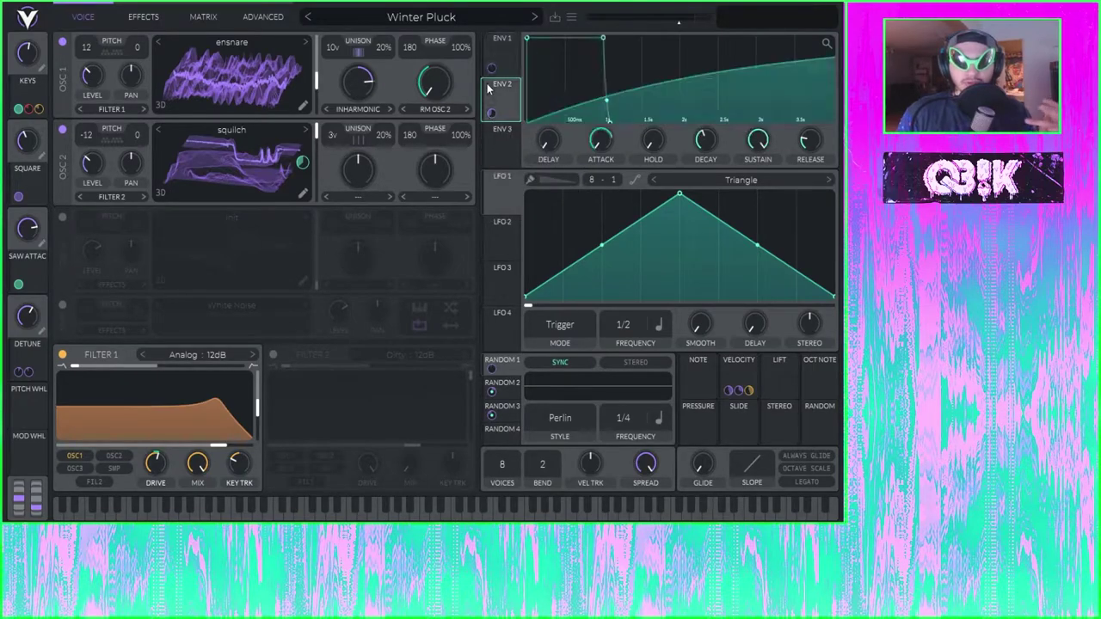
click(153, 19)
click(183, 23)
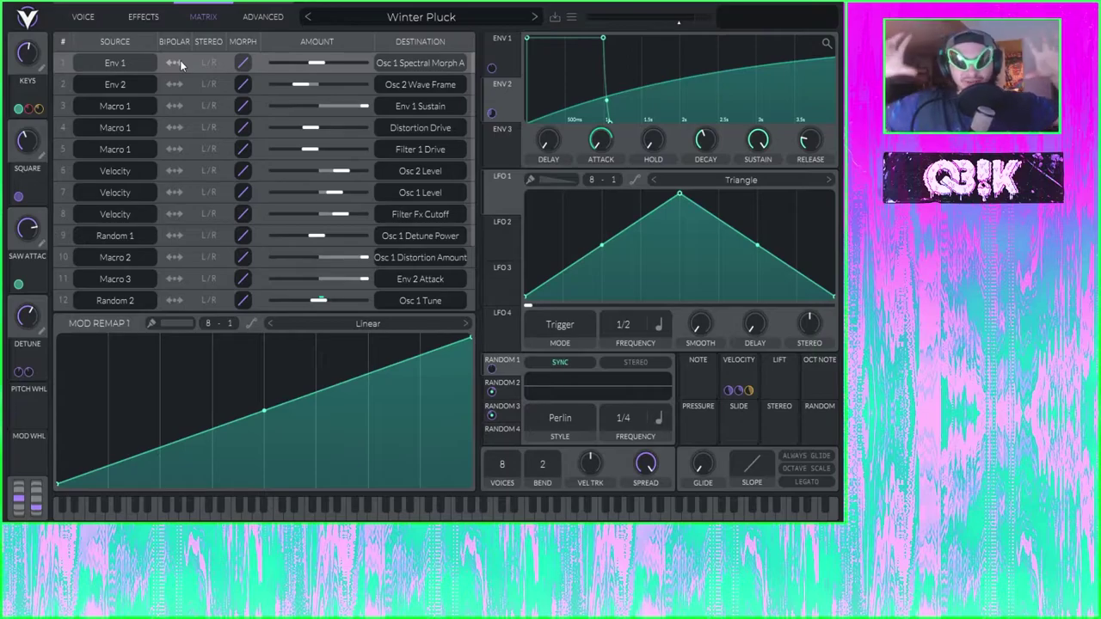
Step: Turn up oscillator 1's spectral morph and go back to the Env 1 routing in the matrix
click(89, 19)
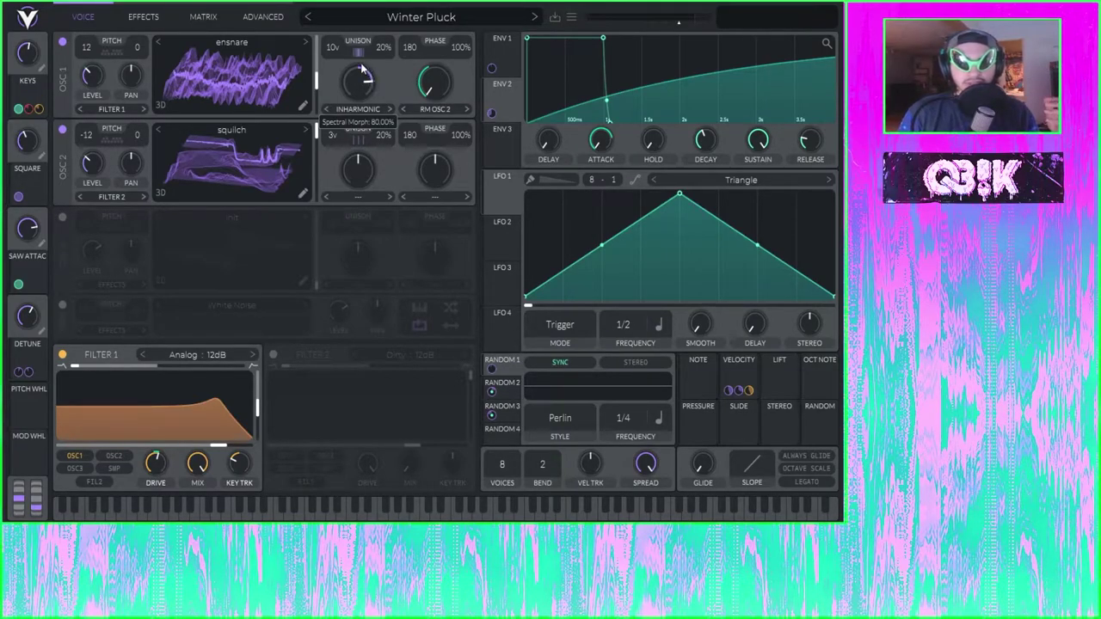
mouse_move(370, 86)
mouse_down()
mouse_move(356, 58)
mouse_move(382, 81)
mouse_up()
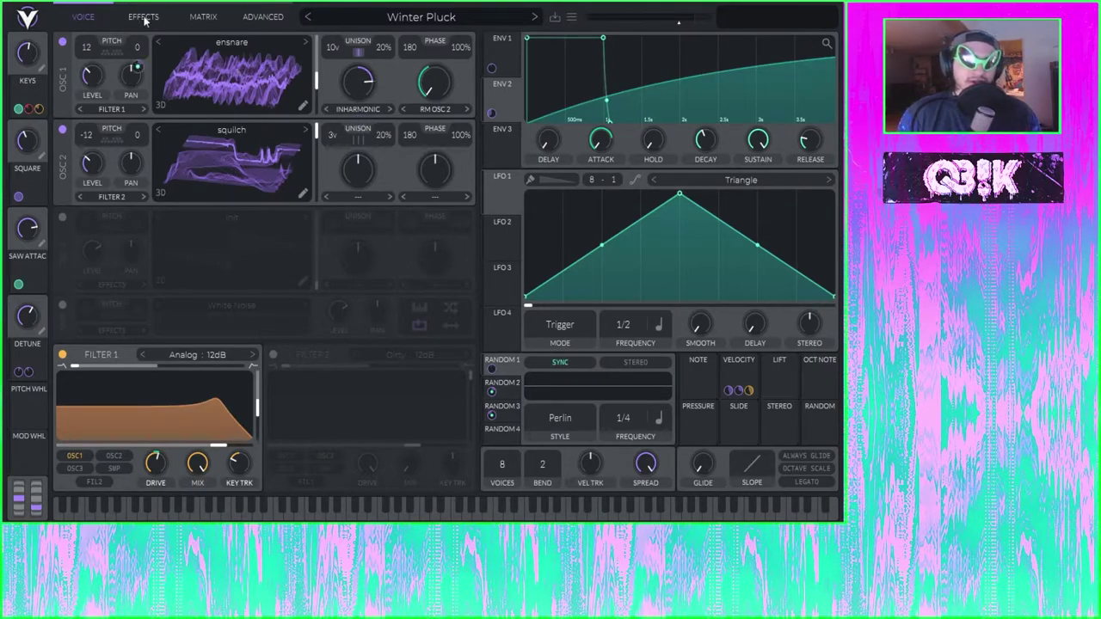
click(207, 16)
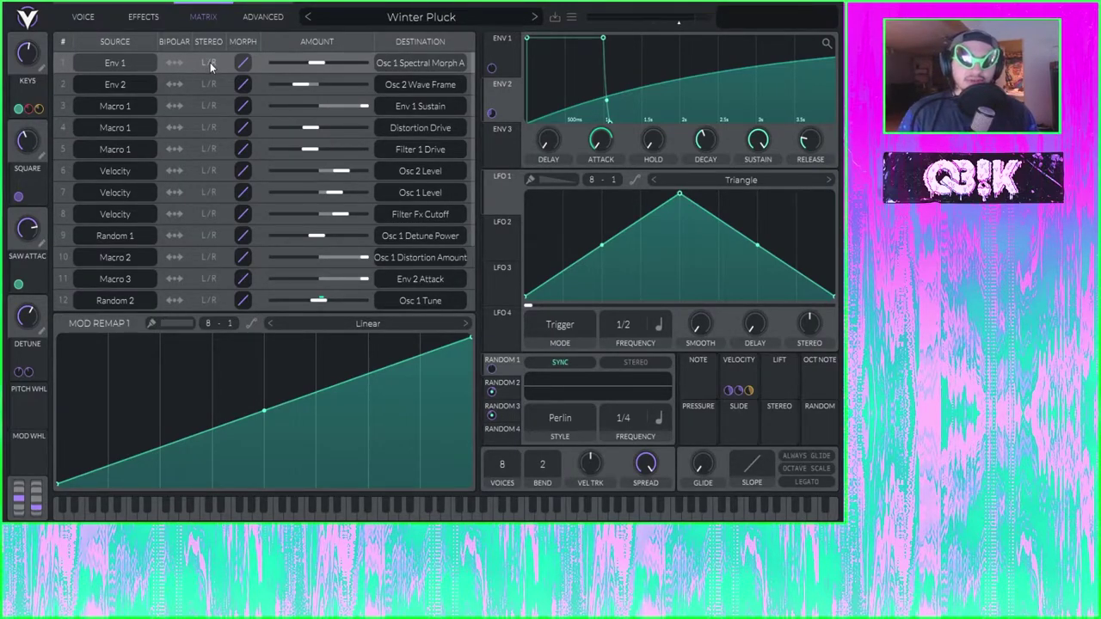
right_click(502, 69)
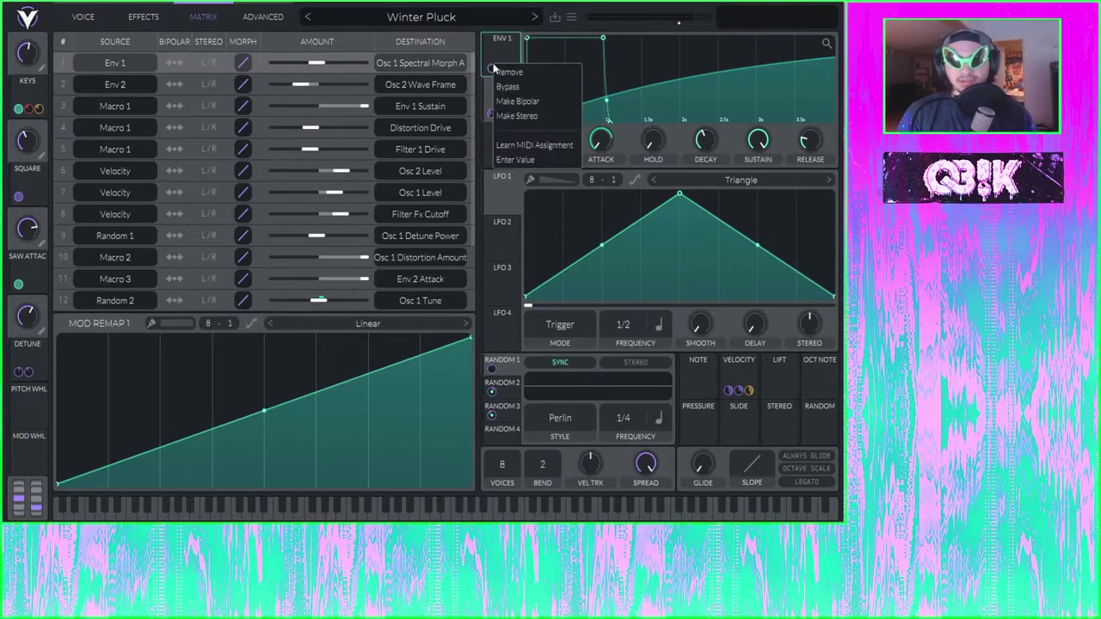
Step: Sort the routes by source and raise Env 1's amount on Osc 1 Spectral Morph
click(284, 49)
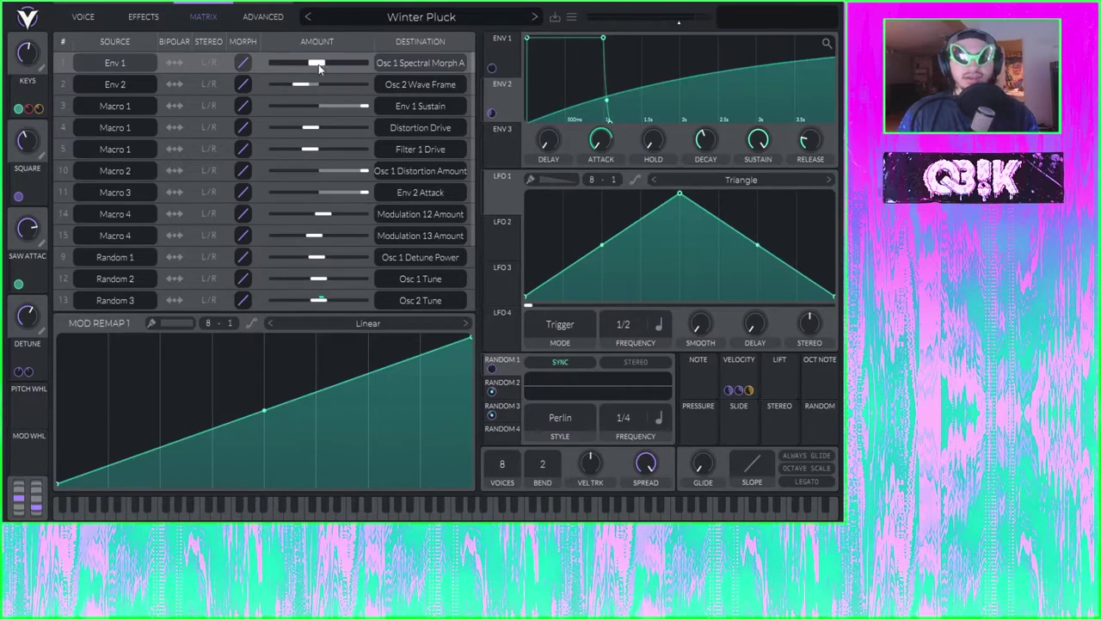
drag(320, 66, 301, 60)
drag(491, 68, 492, 63)
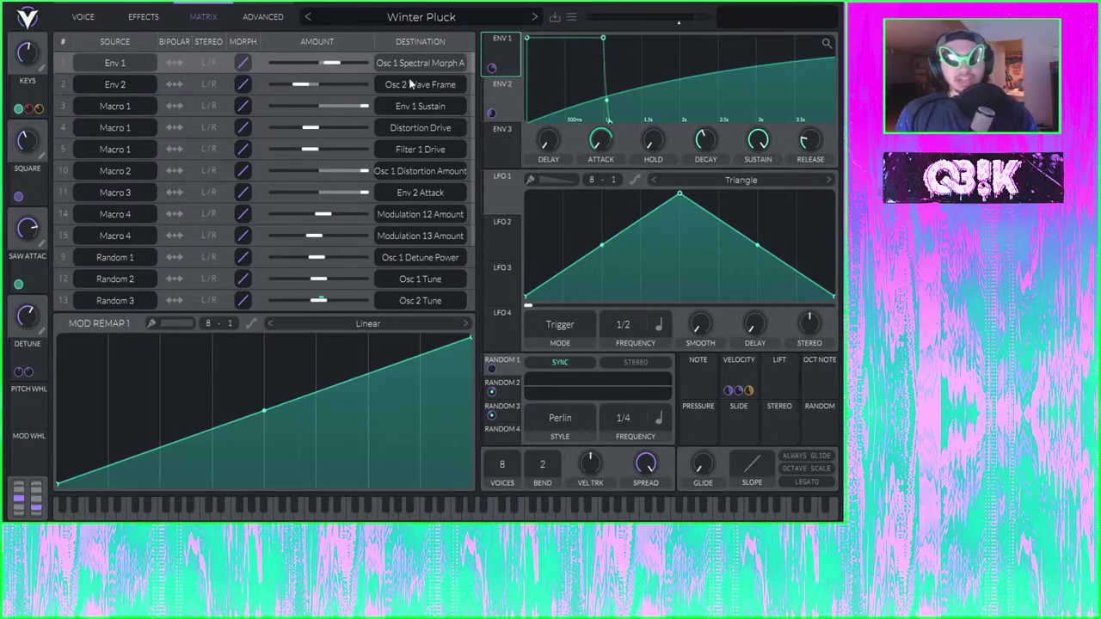
Step: Bend the Env 1 route's remap curve several ways, resetting it to linear in between
drag(246, 62, 268, 125)
double_click(244, 63)
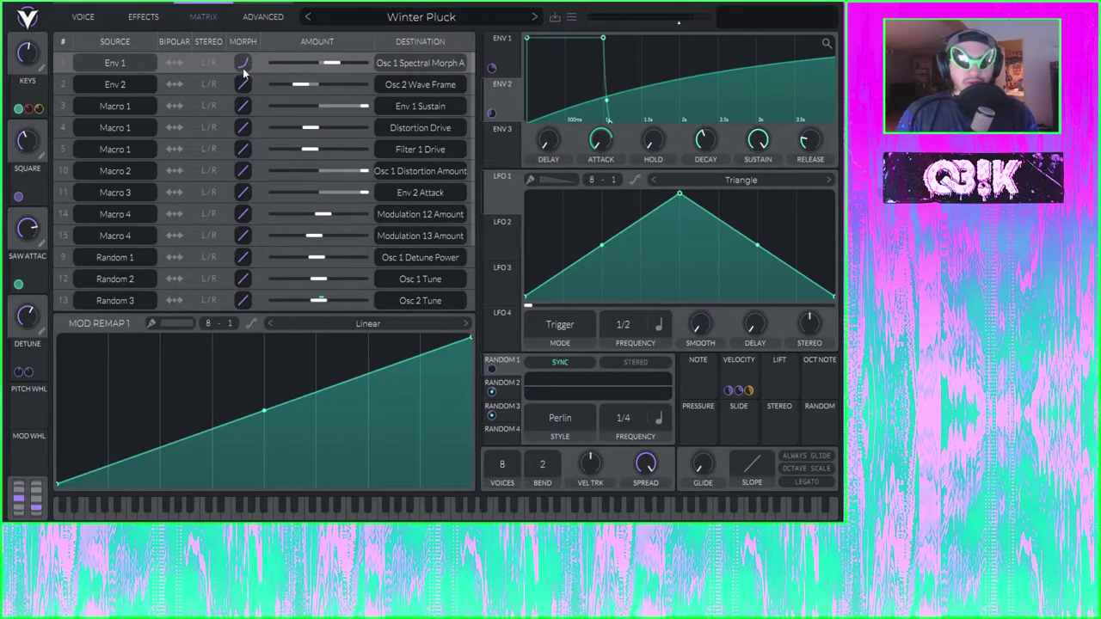
double_click(242, 65)
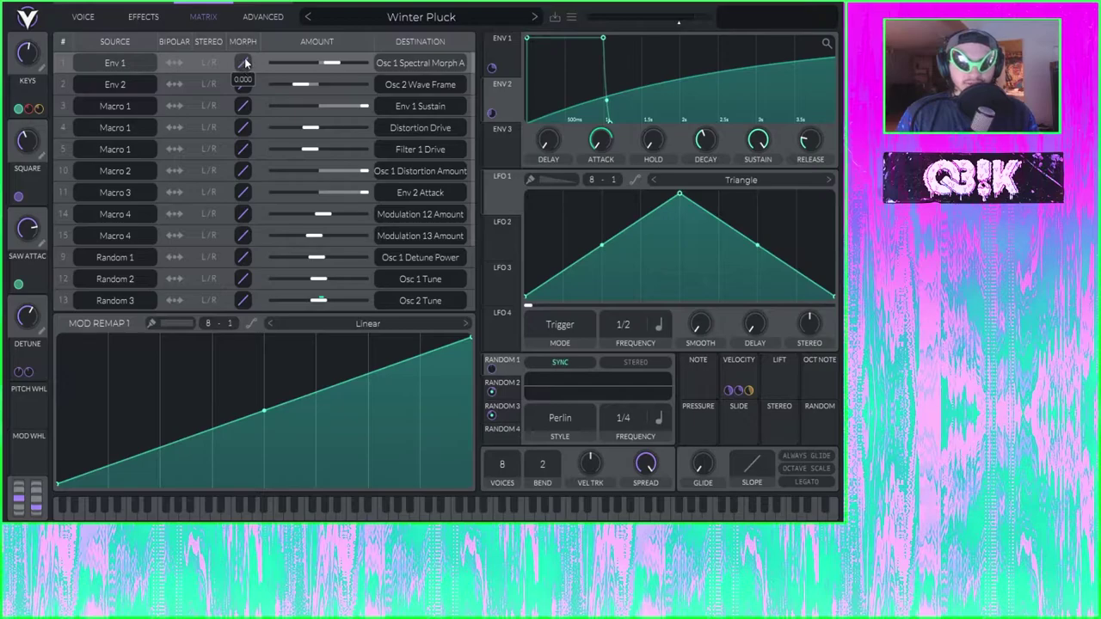
drag(244, 58, 241, 63)
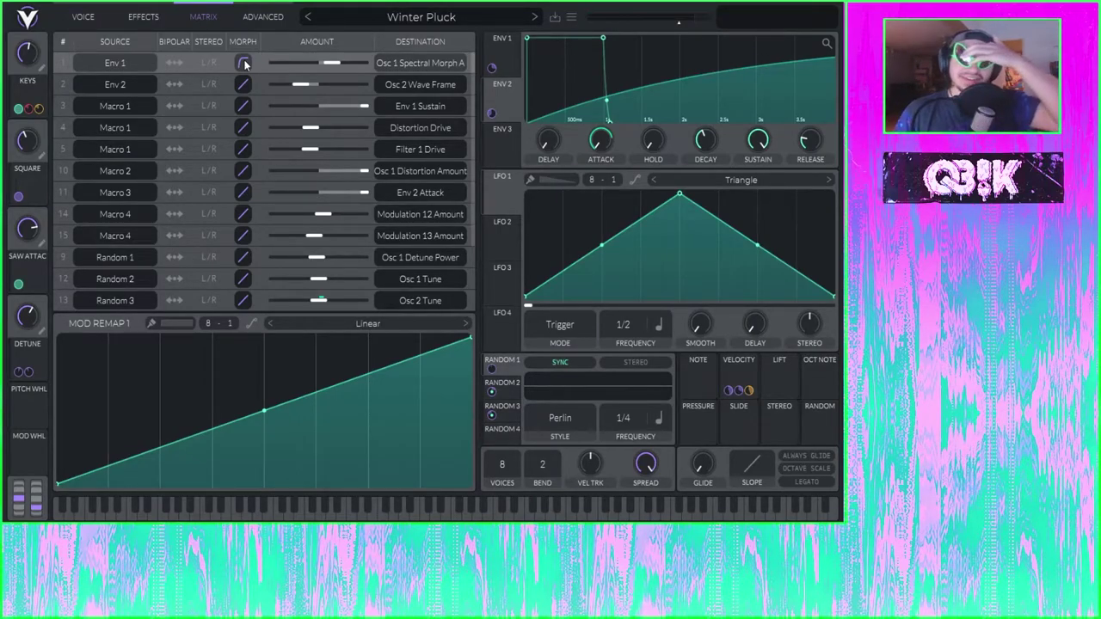
double_click(245, 63)
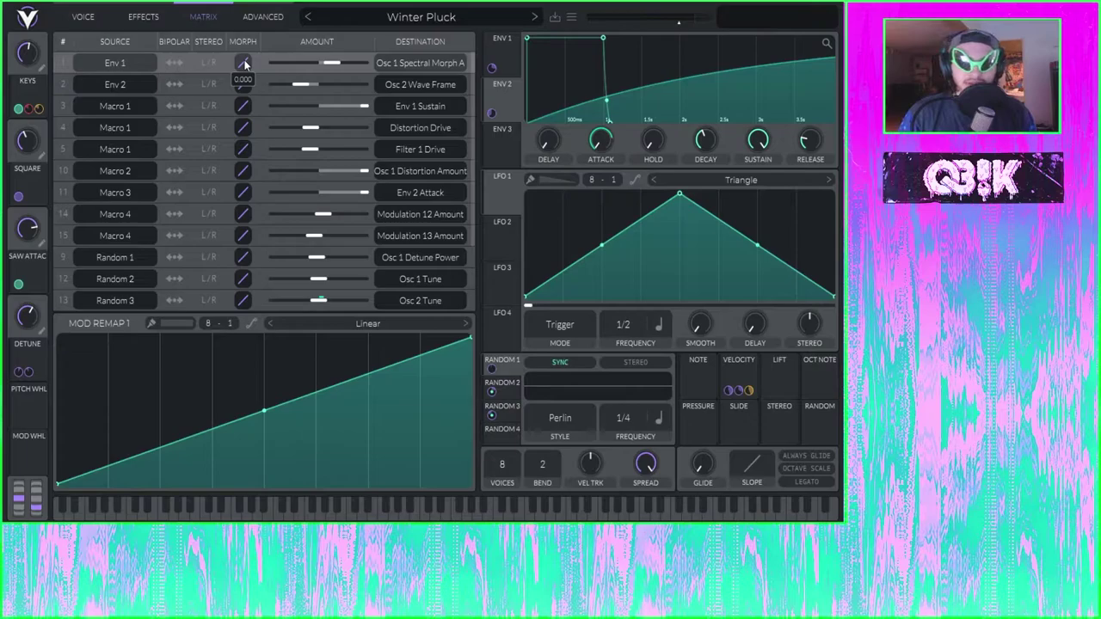
drag(752, 464, 744, 409)
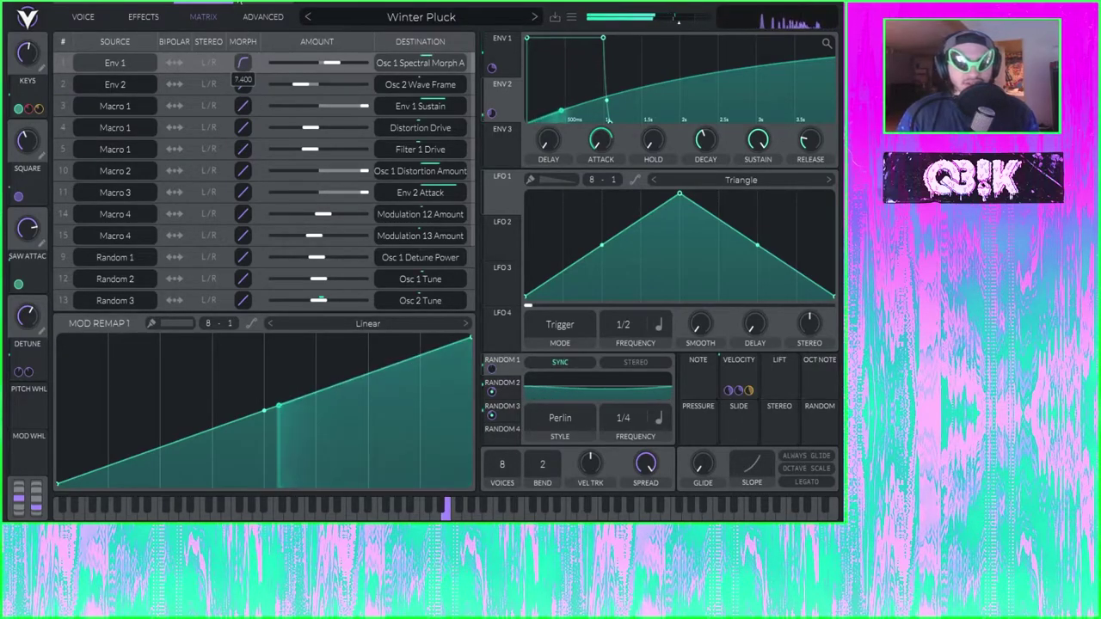
drag(247, 73, 246, 65)
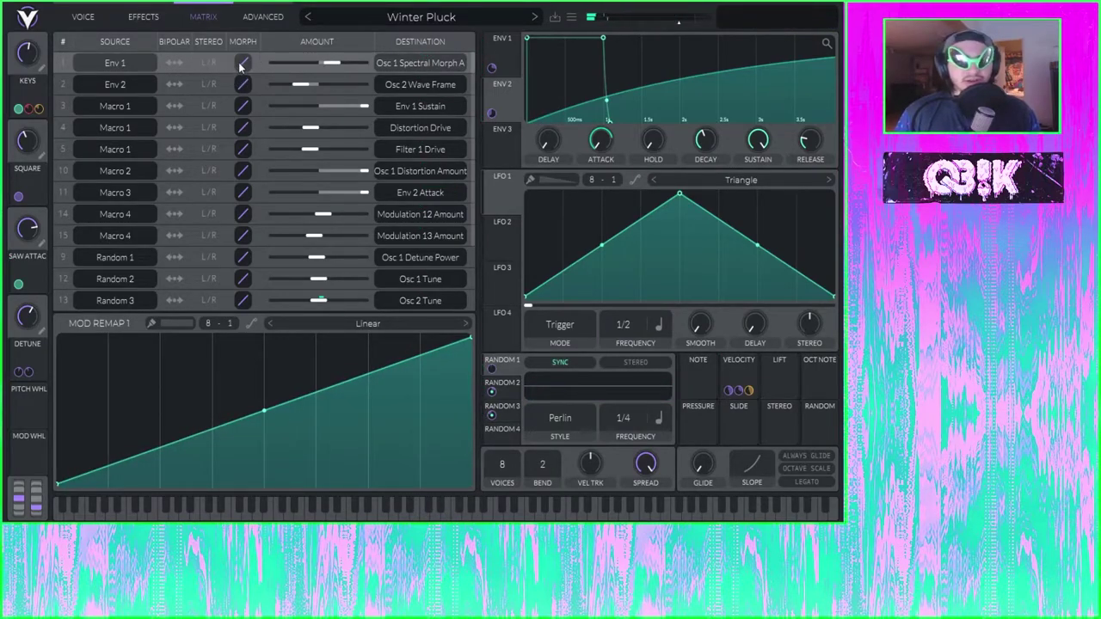
drag(238, 62, 248, 94)
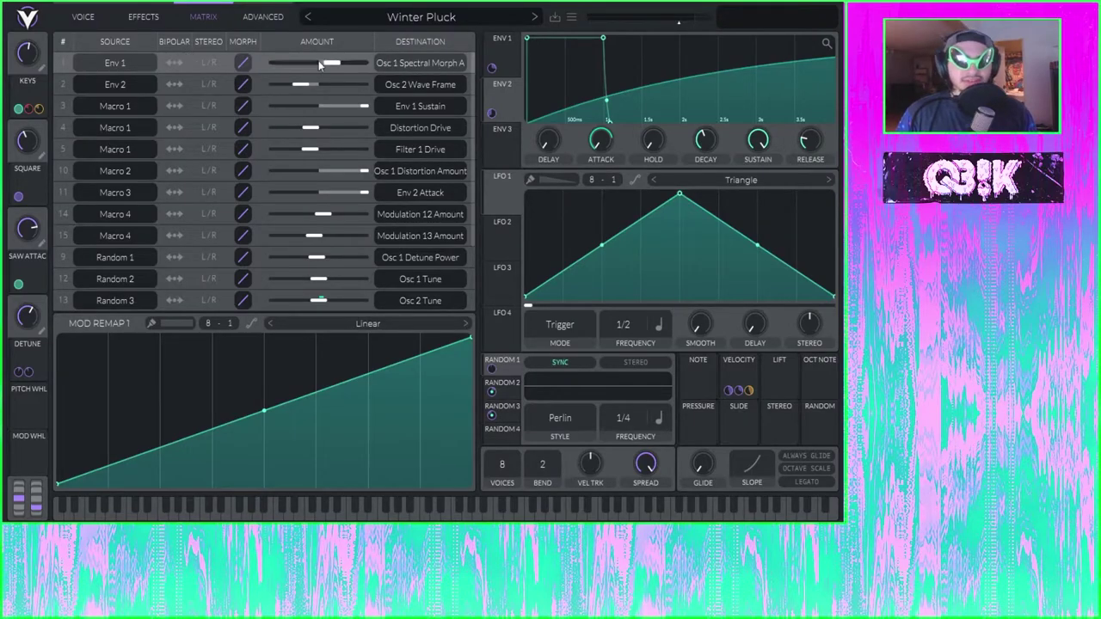
Step: Reset the synth to the Init Preset and return to the oscillator page
click(571, 16)
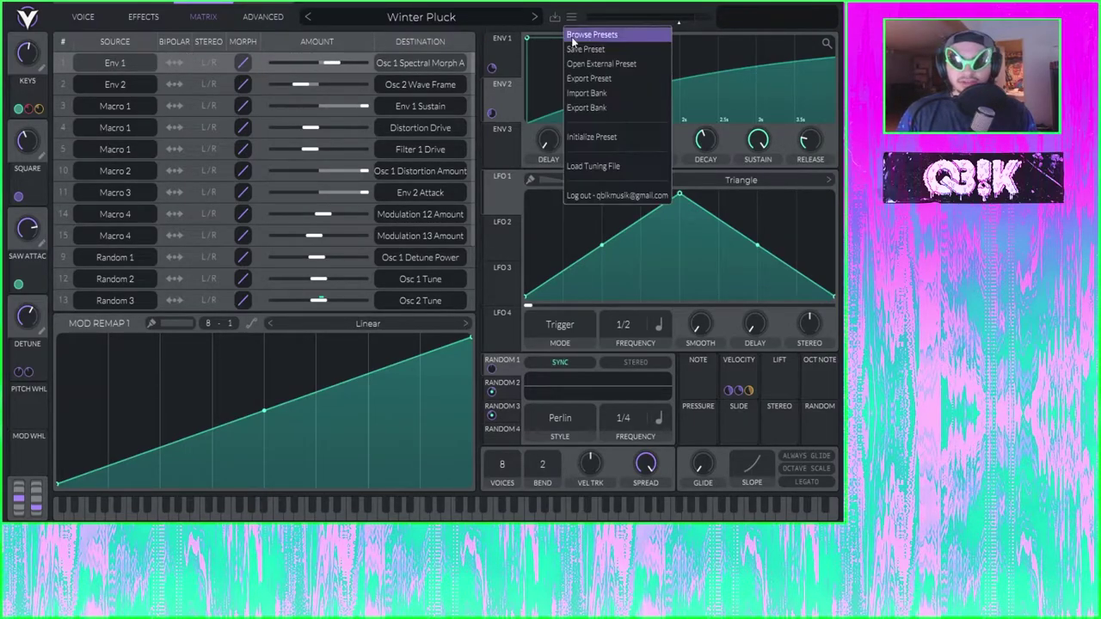
click(587, 33)
click(84, 17)
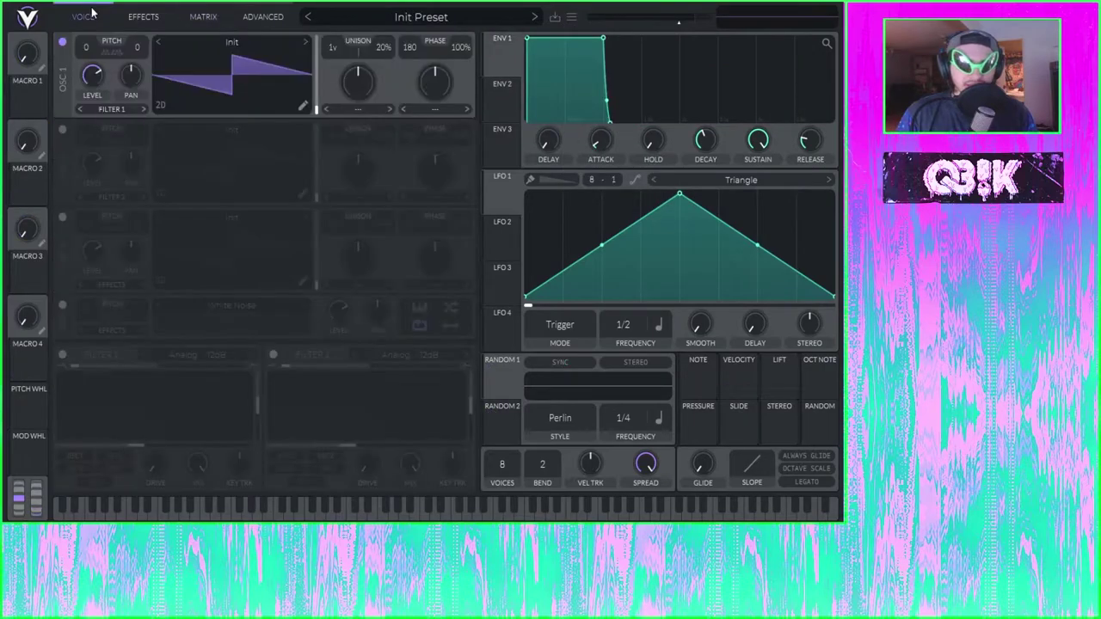
Step: Choose Harmonic Stretch for oscillator 1's spectral morph and preview LFO 1's possible targets
click(356, 109)
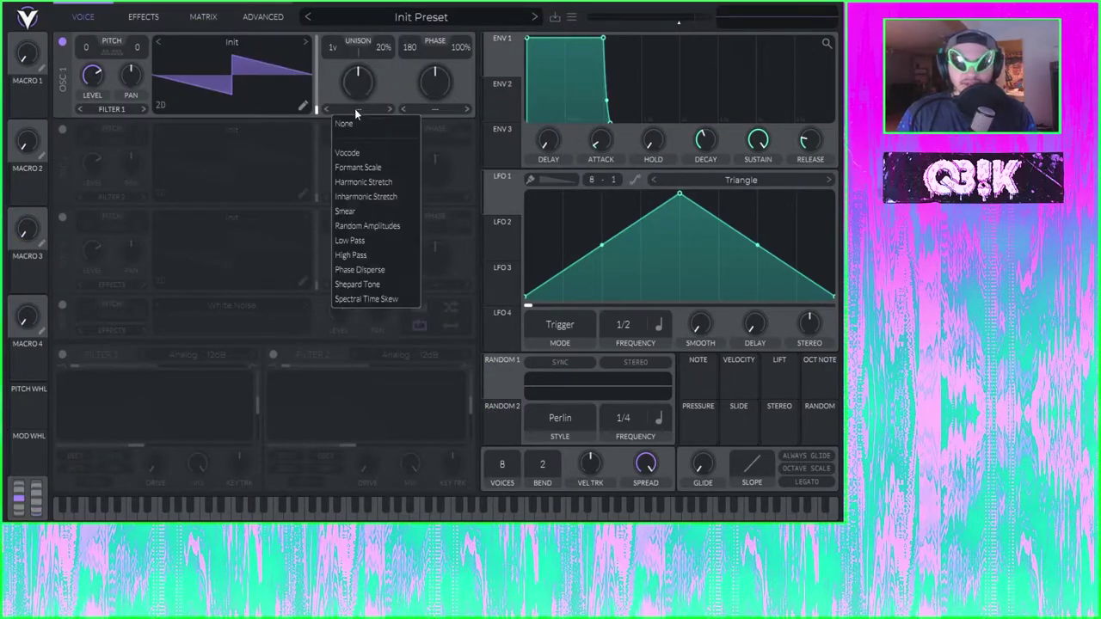
click(375, 182)
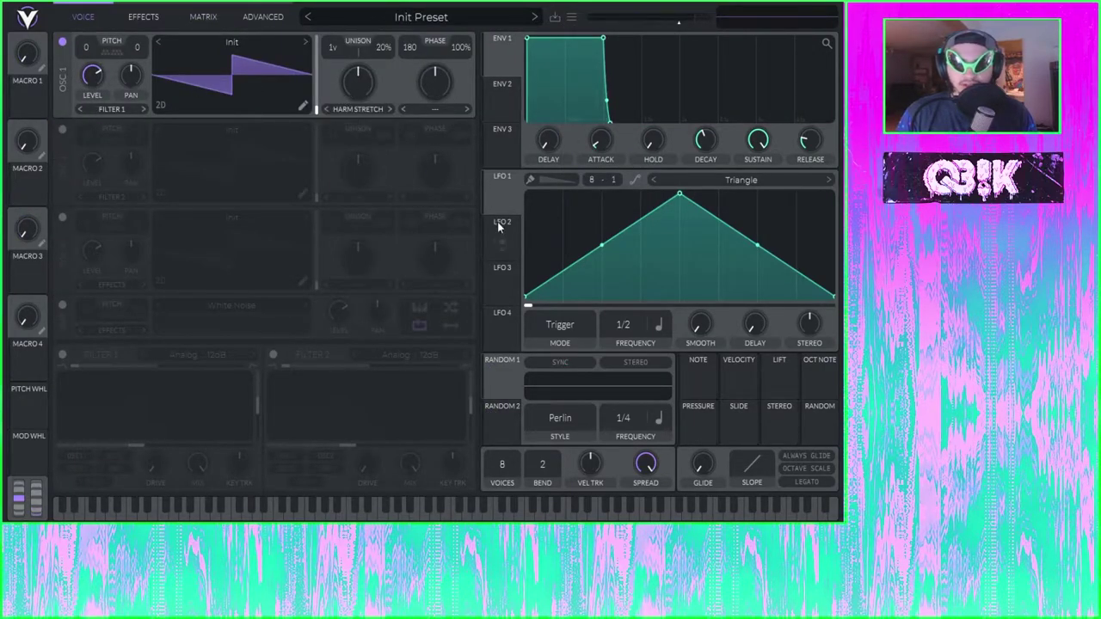
mouse_move(511, 202)
mouse_down()
mouse_move(472, 182)
mouse_move(507, 199)
mouse_up()
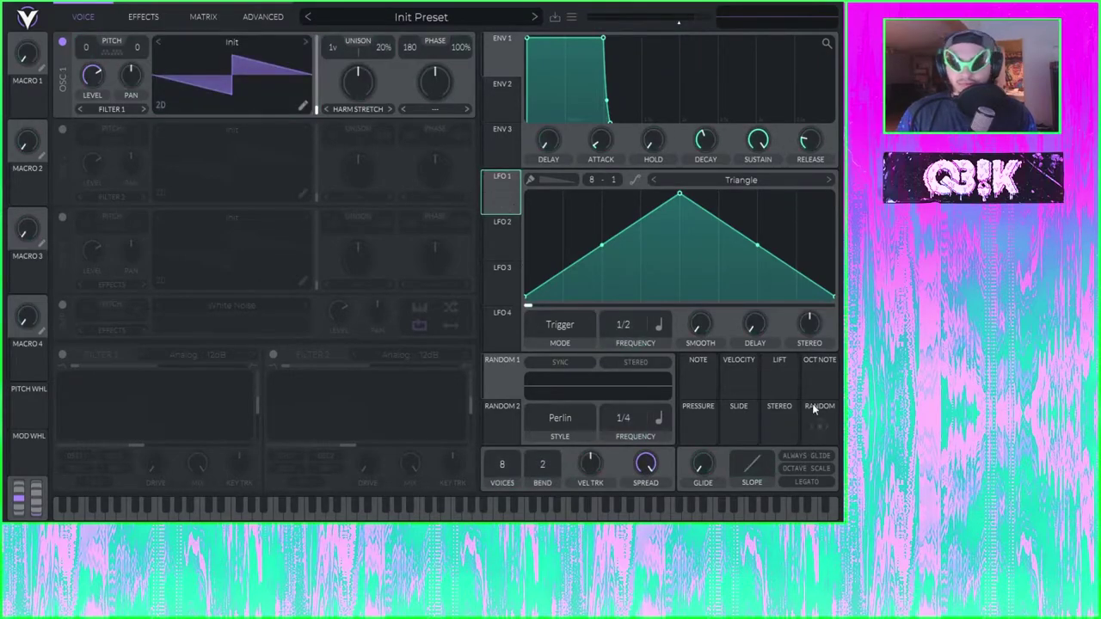
click(204, 17)
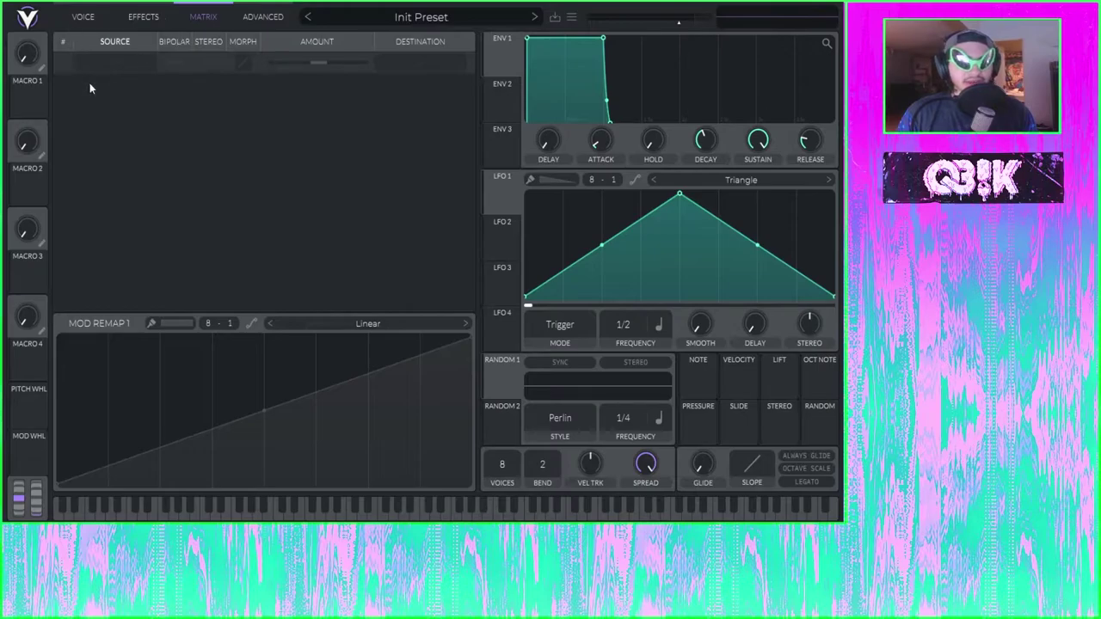
Step: Browse the first matrix route's source and destination lists without assigning anything
click(84, 17)
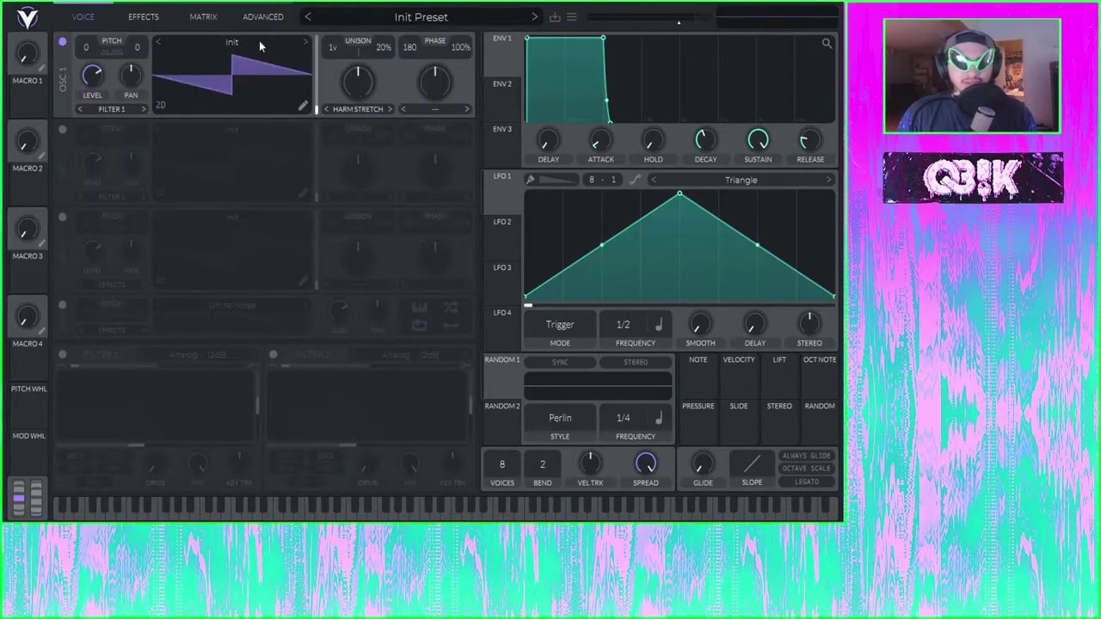
click(205, 17)
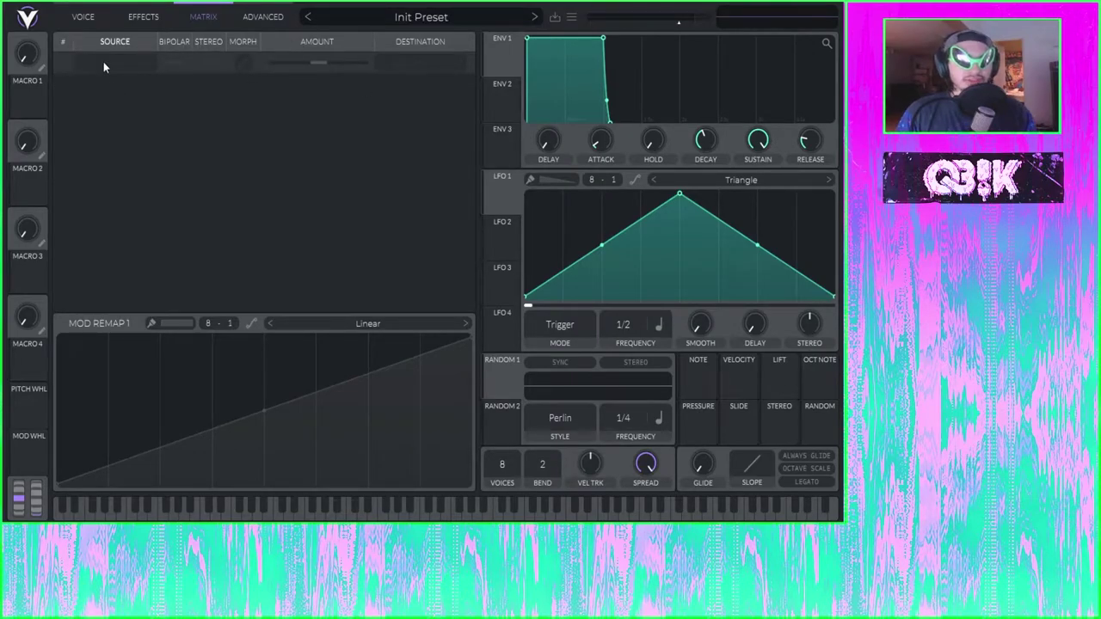
click(103, 63)
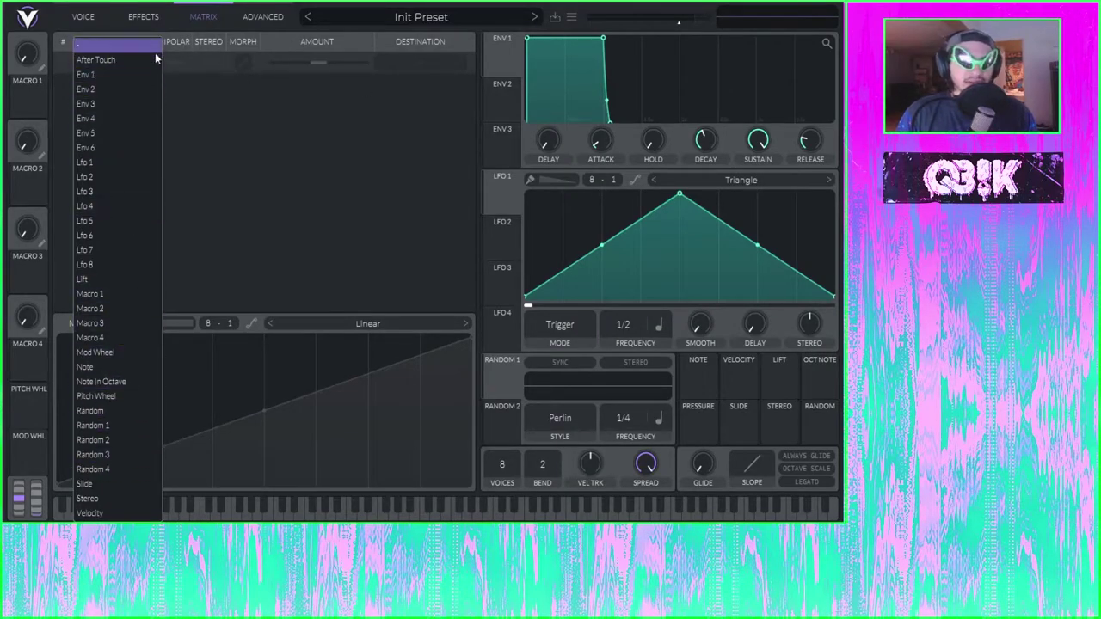
click(504, 190)
click(113, 57)
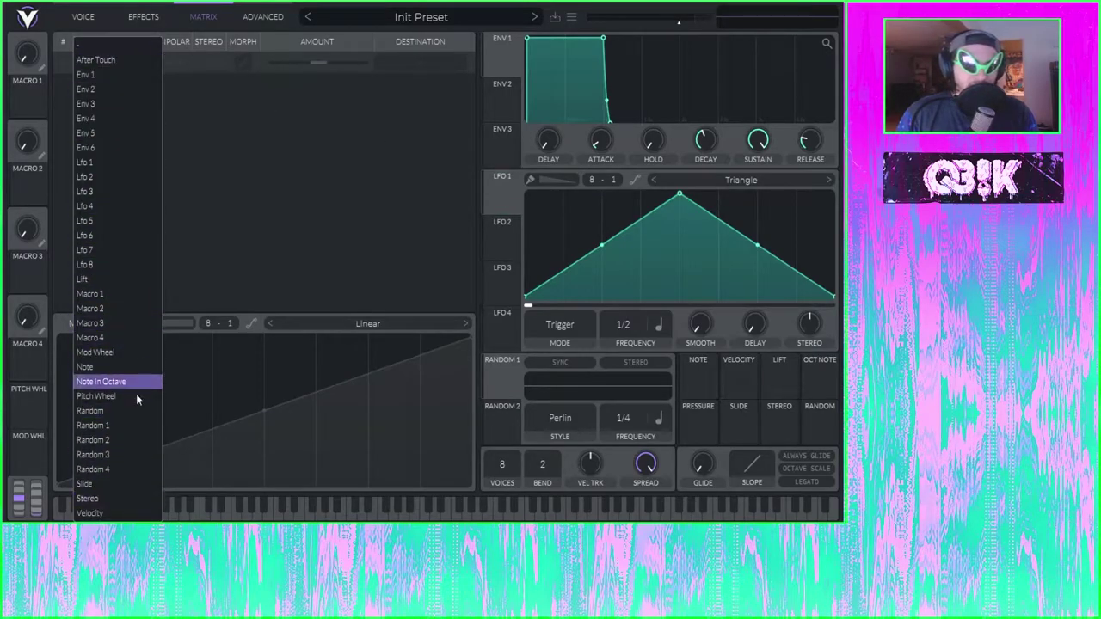
click(422, 66)
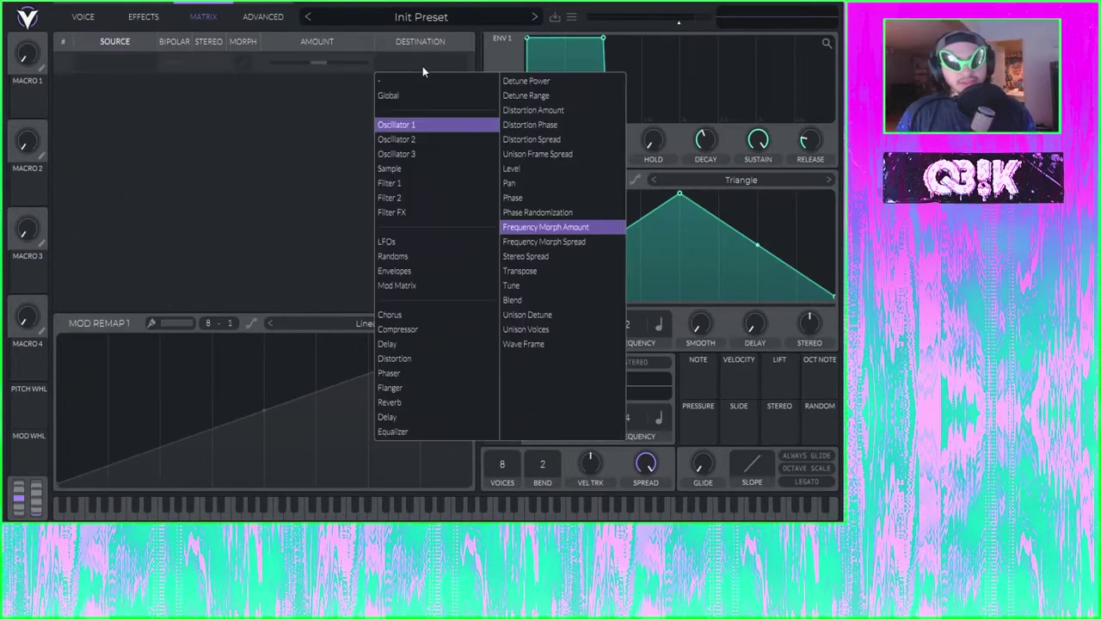
click(310, 204)
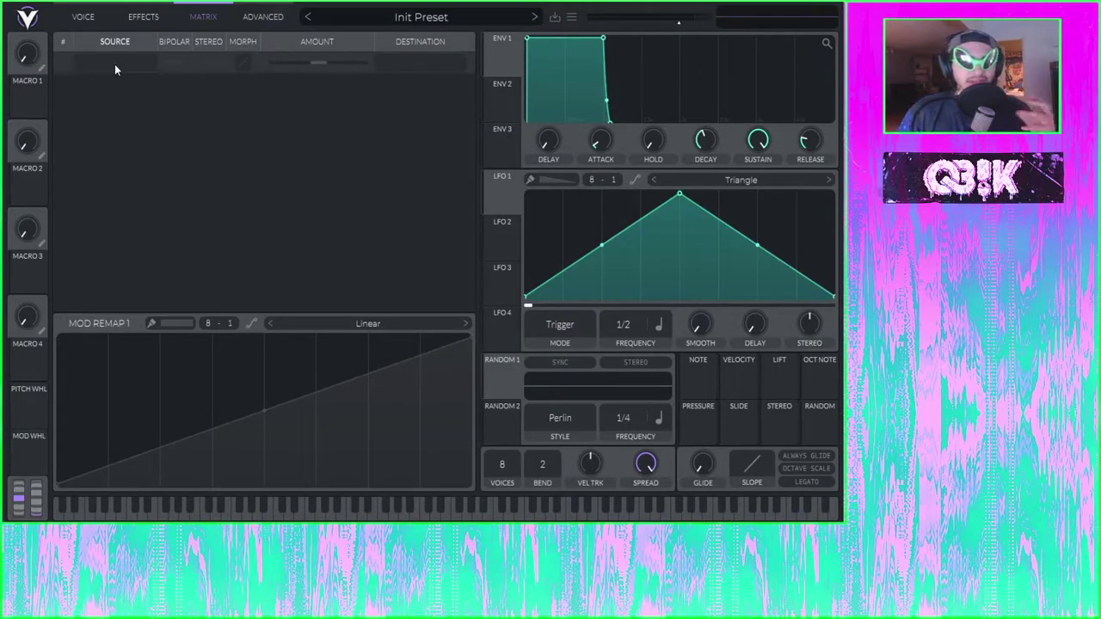
Step: Reopen the first route's source and destination choices and dismiss them unchanged
click(116, 66)
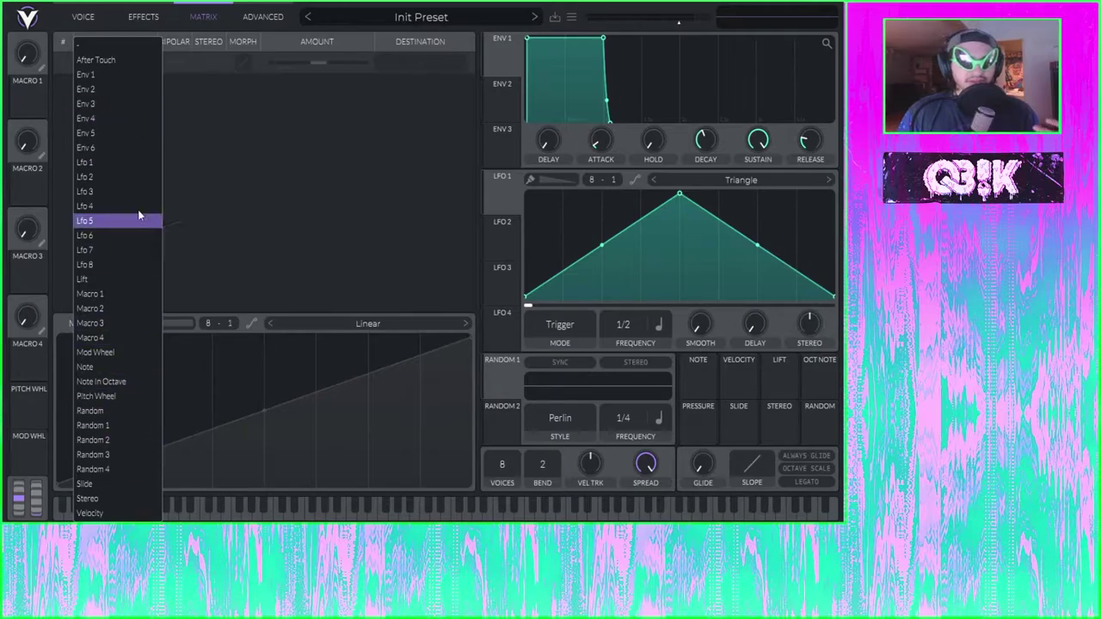
click(436, 65)
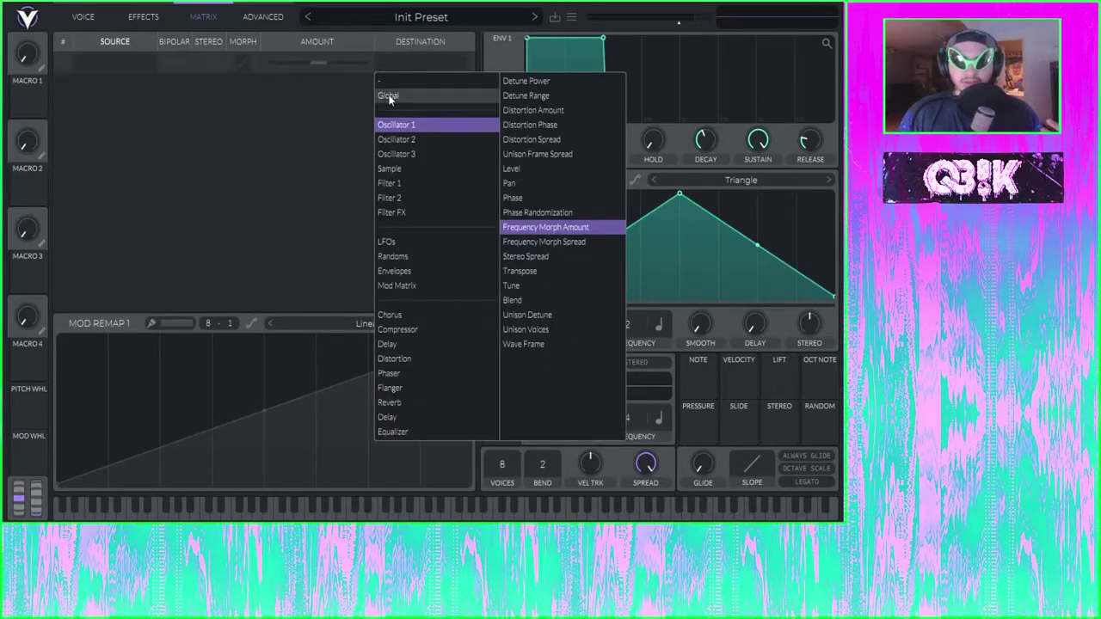
mouse_move(384, 95)
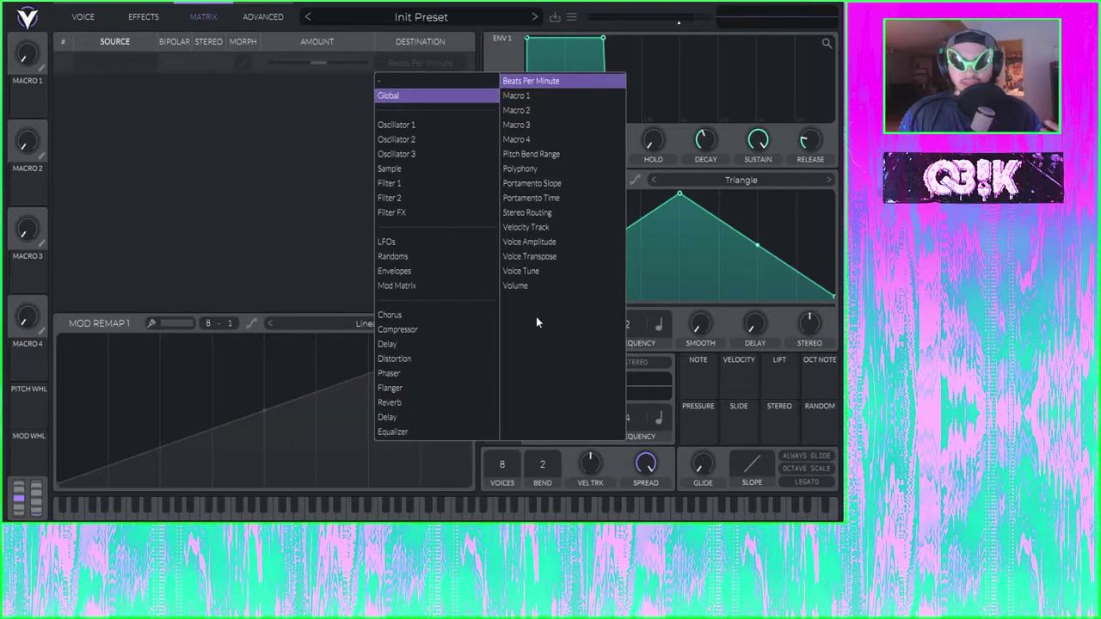
click(425, 76)
click(111, 65)
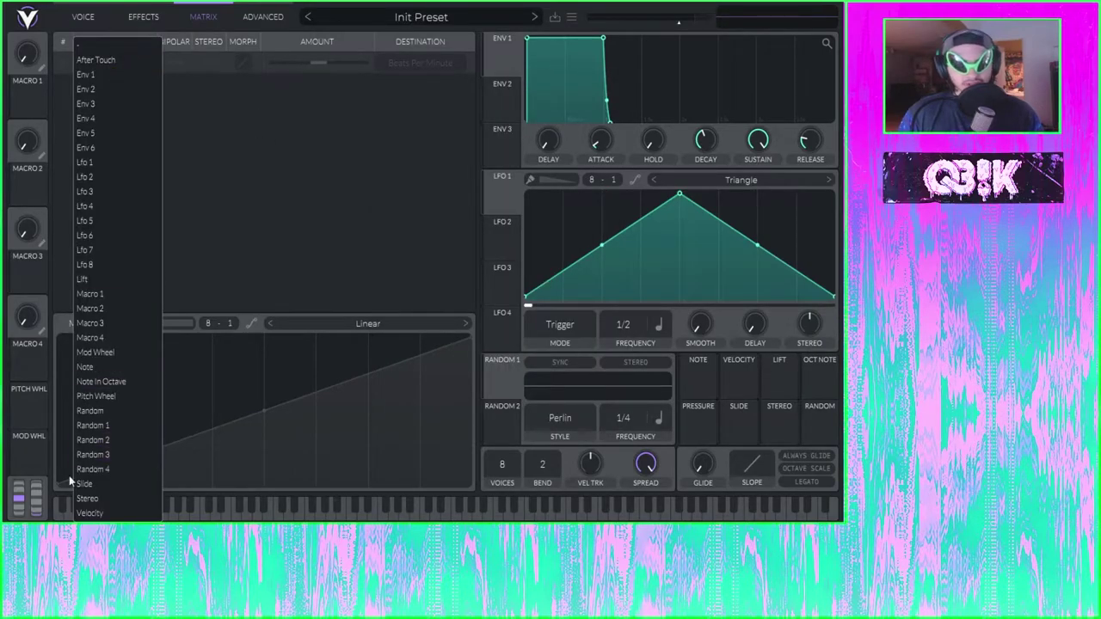
click(396, 64)
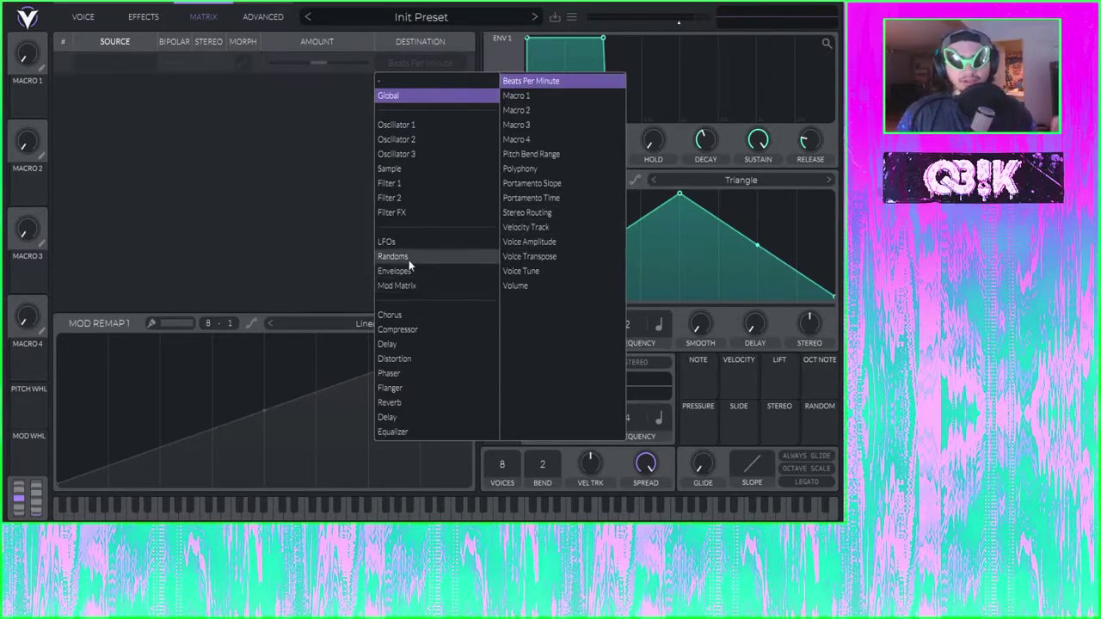
click(286, 183)
Step: Check the voice and advanced pages and preview Random 2's possible targets
click(92, 17)
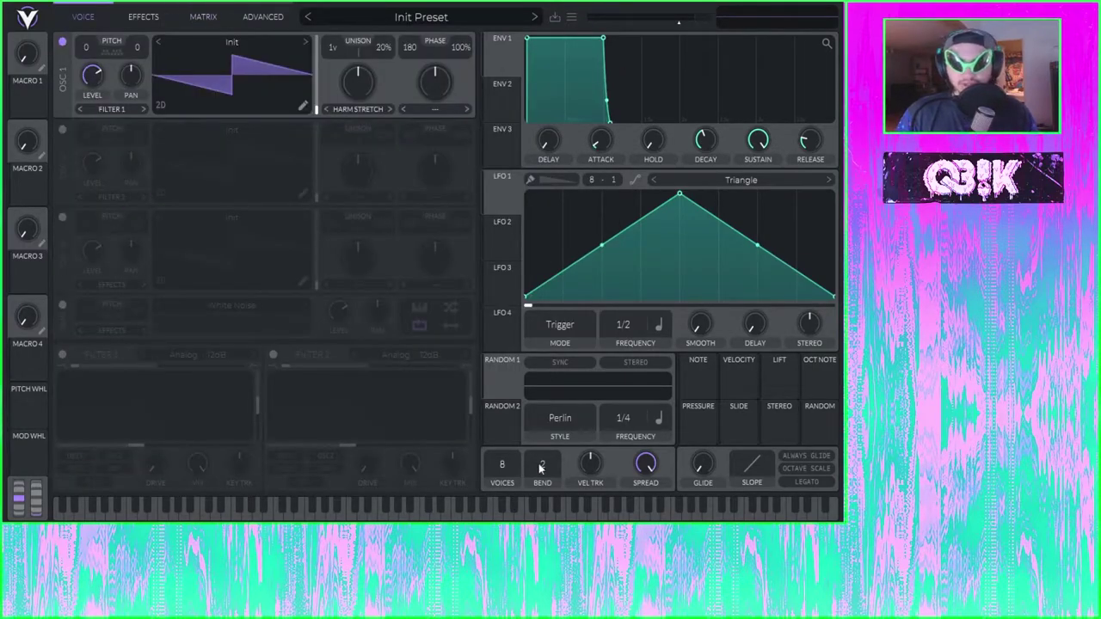
click(262, 17)
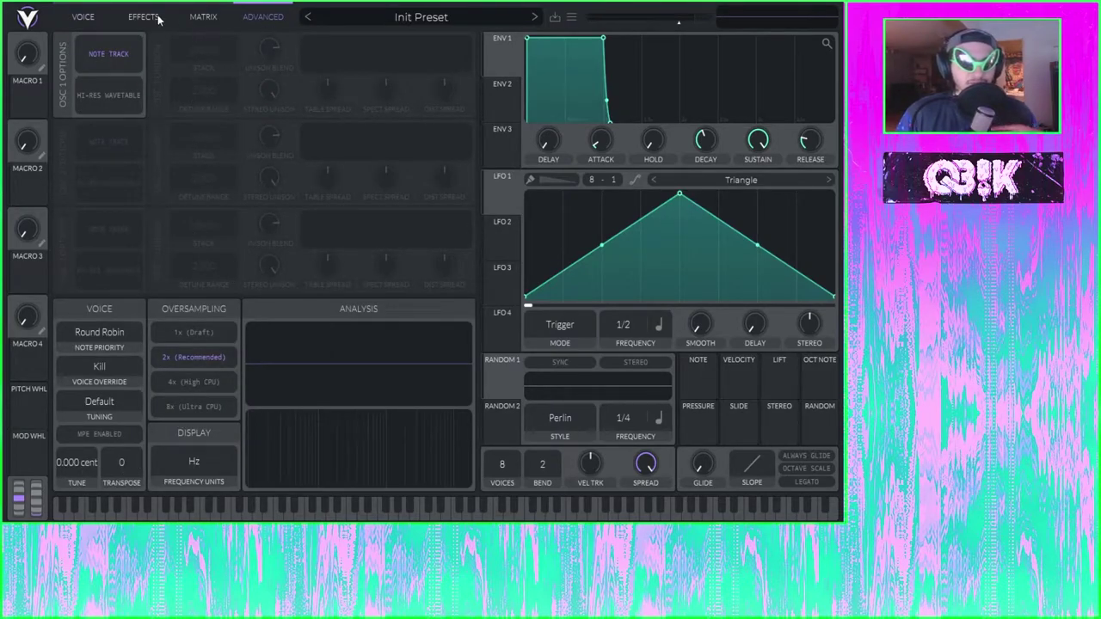
mouse_move(504, 430)
mouse_down()
mouse_move(437, 418)
mouse_move(494, 435)
mouse_up()
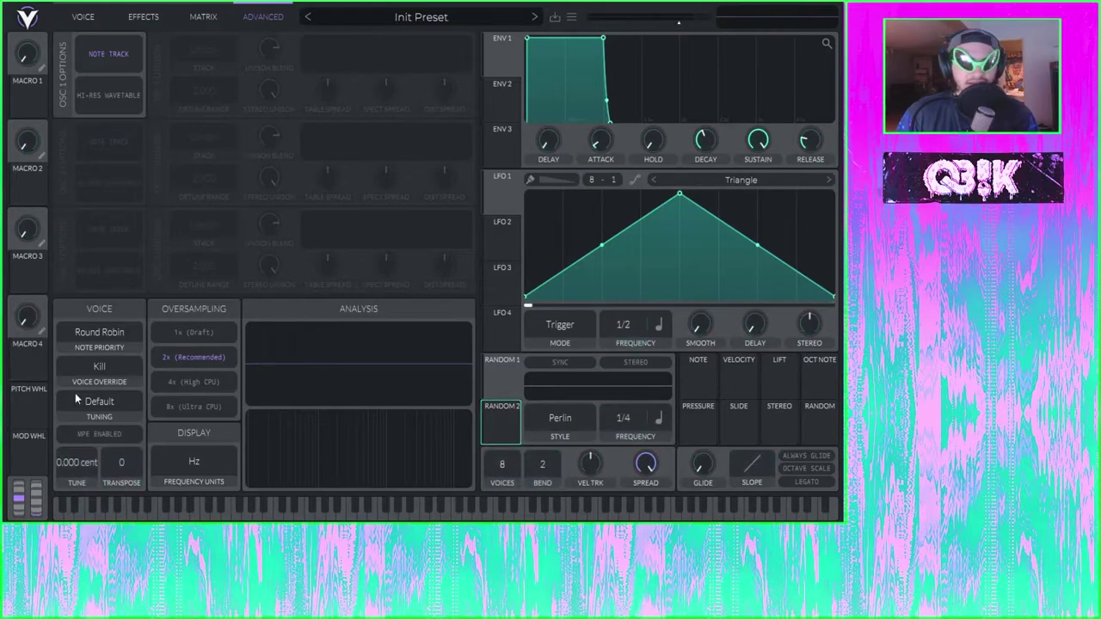
click(199, 17)
Step: Set route 1's source to Note In Octave and its destination to Osc 1 Spectral Morph A
click(89, 62)
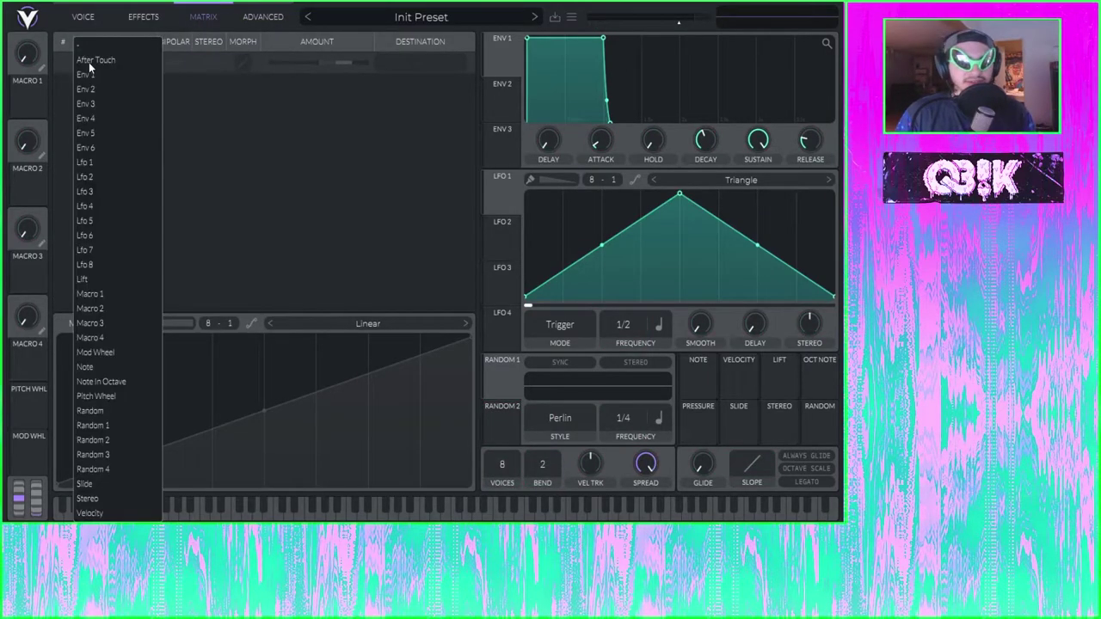
click(110, 383)
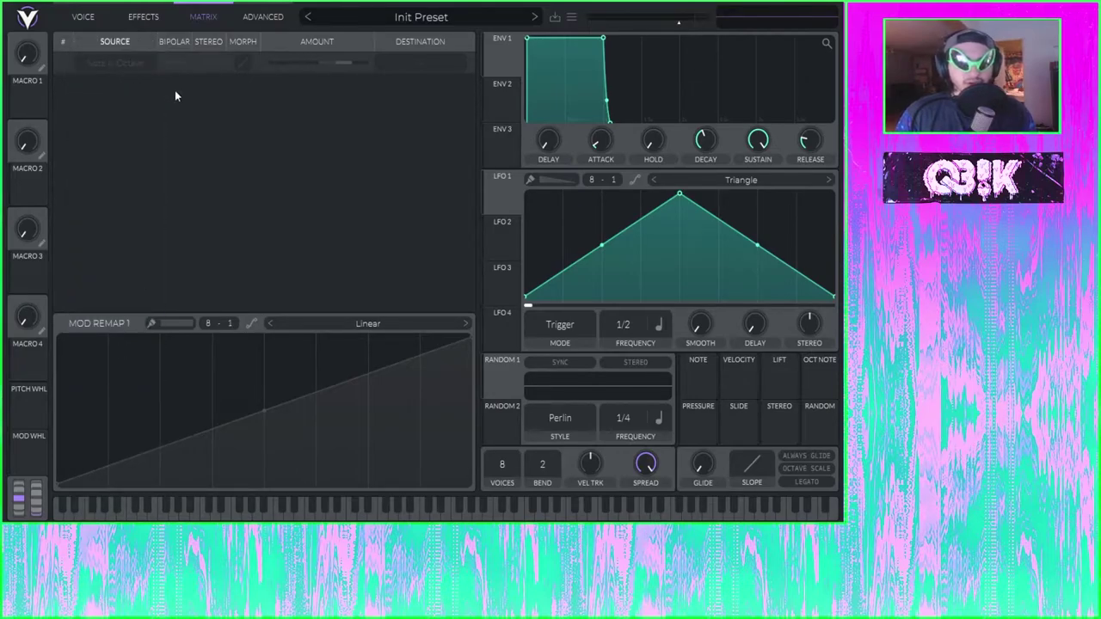
click(396, 65)
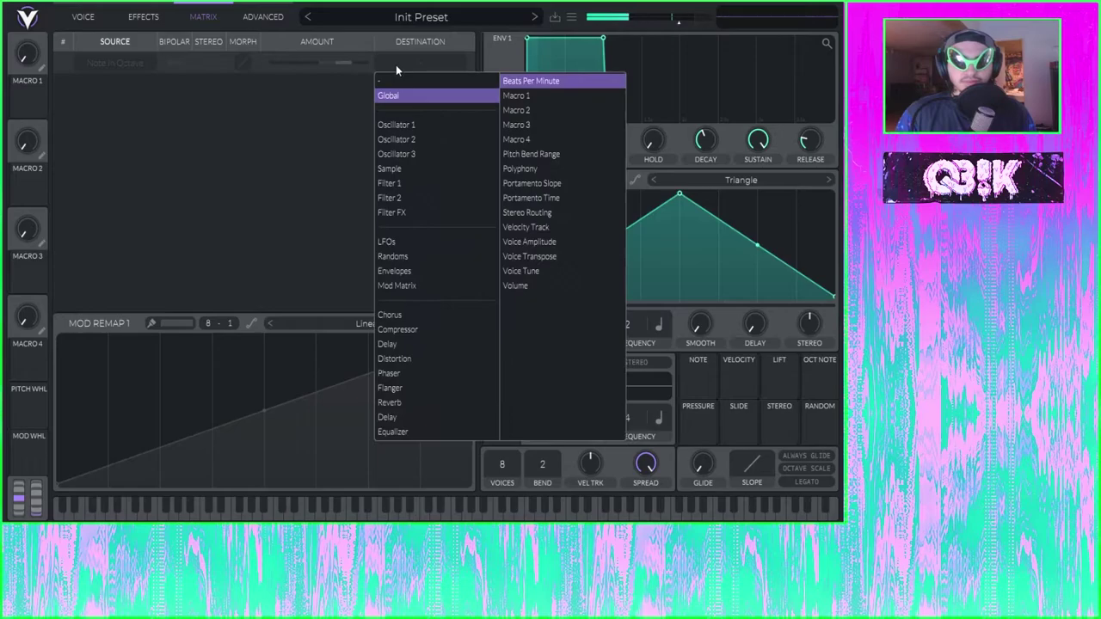
click(419, 129)
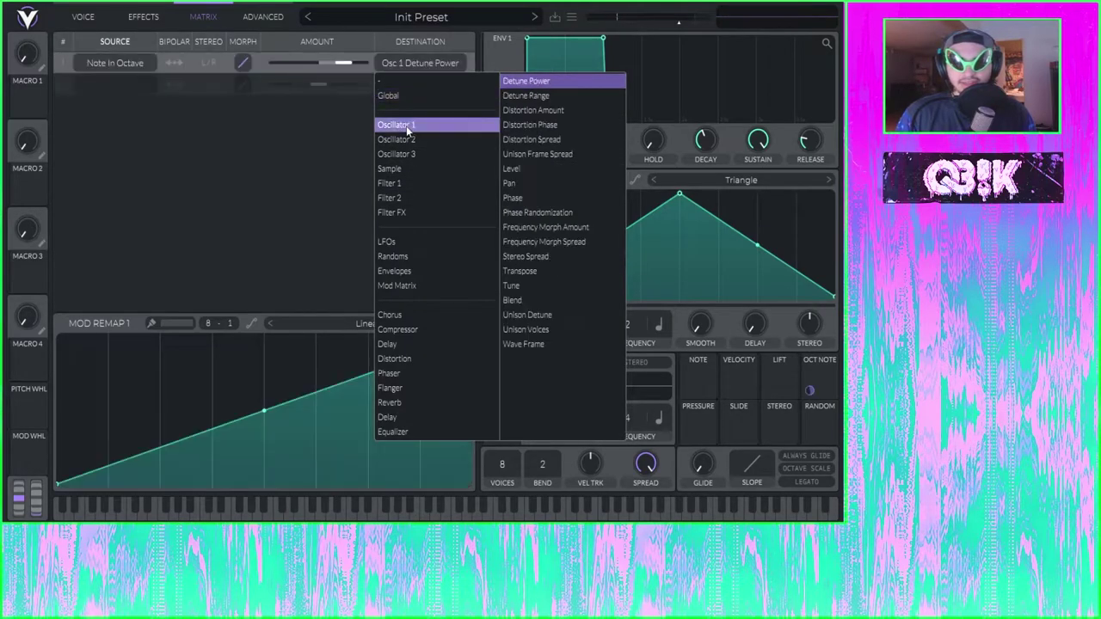
click(550, 228)
click(246, 192)
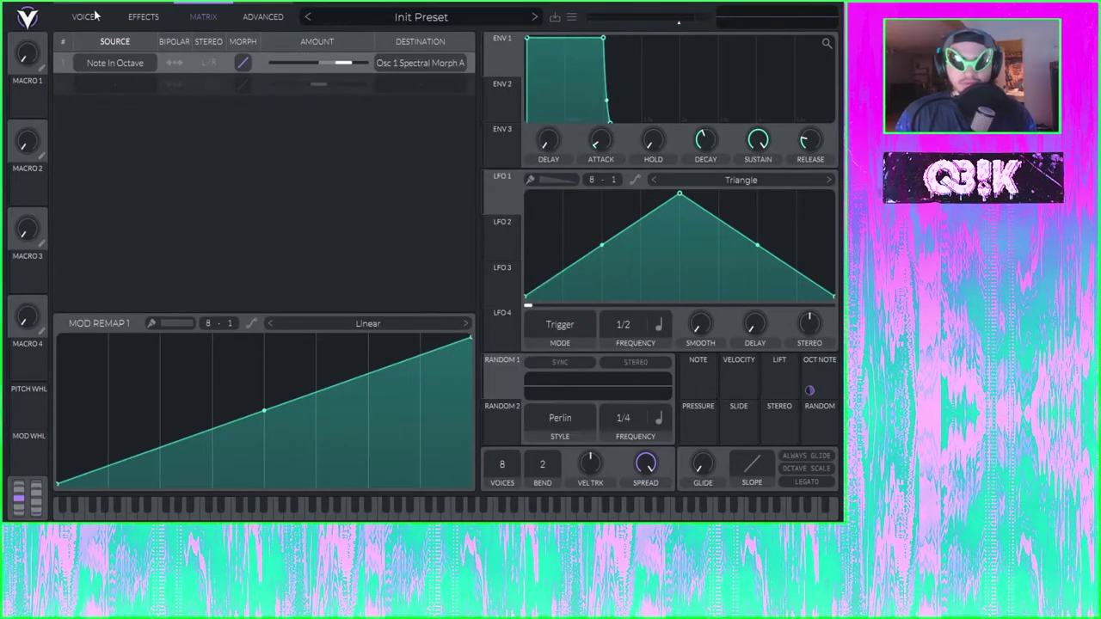
Step: Check the voice and effects pages, then reopen route 1's destinations and keep Spectral Morph A
click(93, 16)
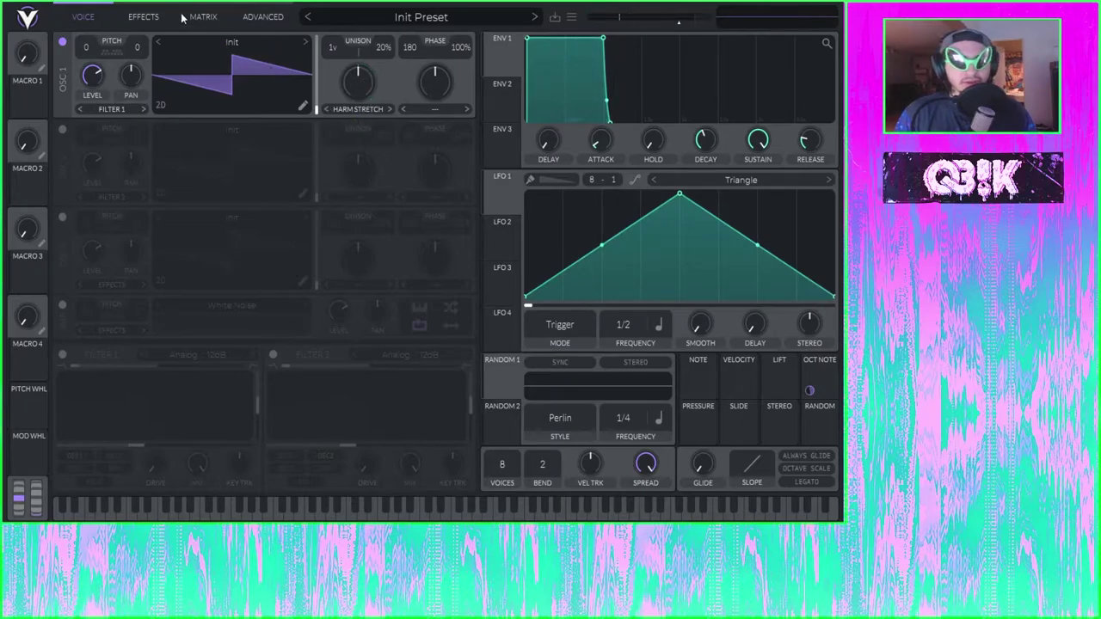
click(131, 19)
click(206, 22)
click(389, 65)
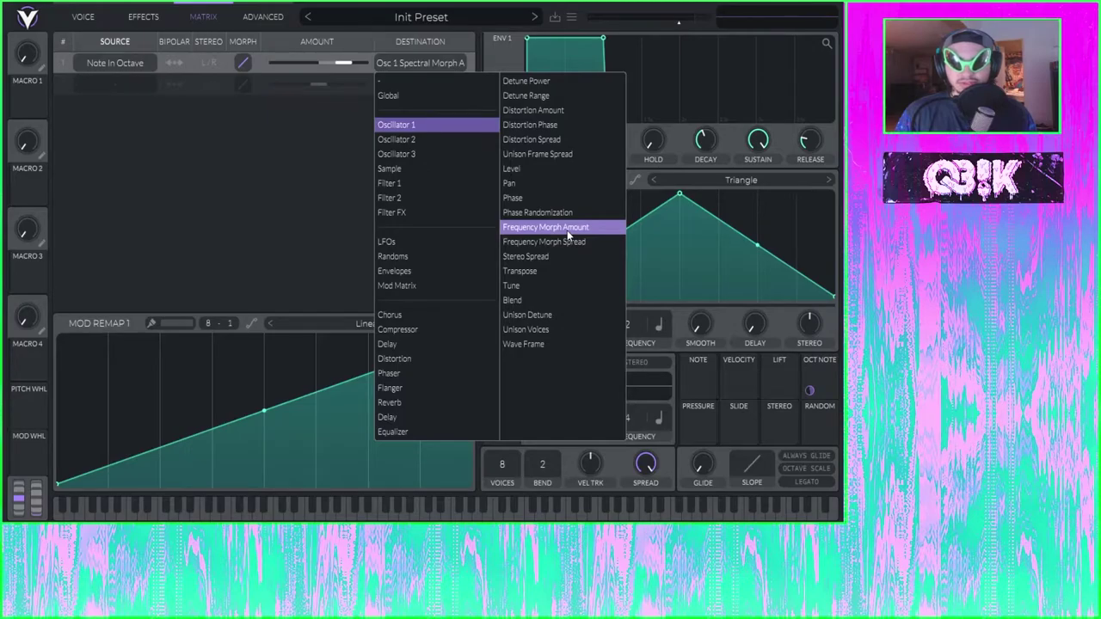
click(281, 207)
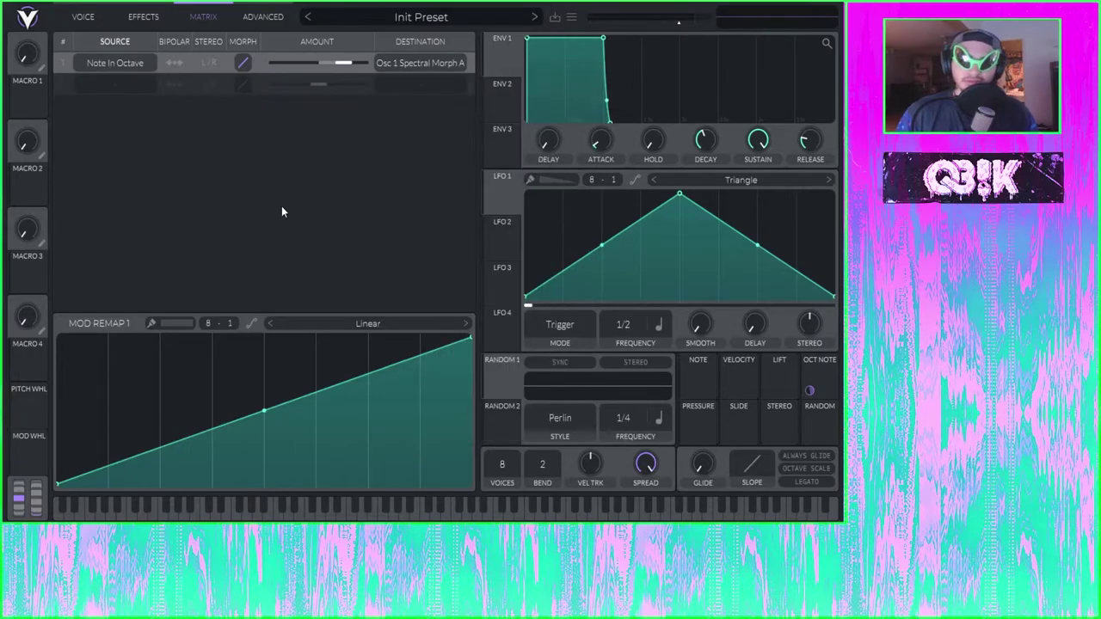
click(412, 64)
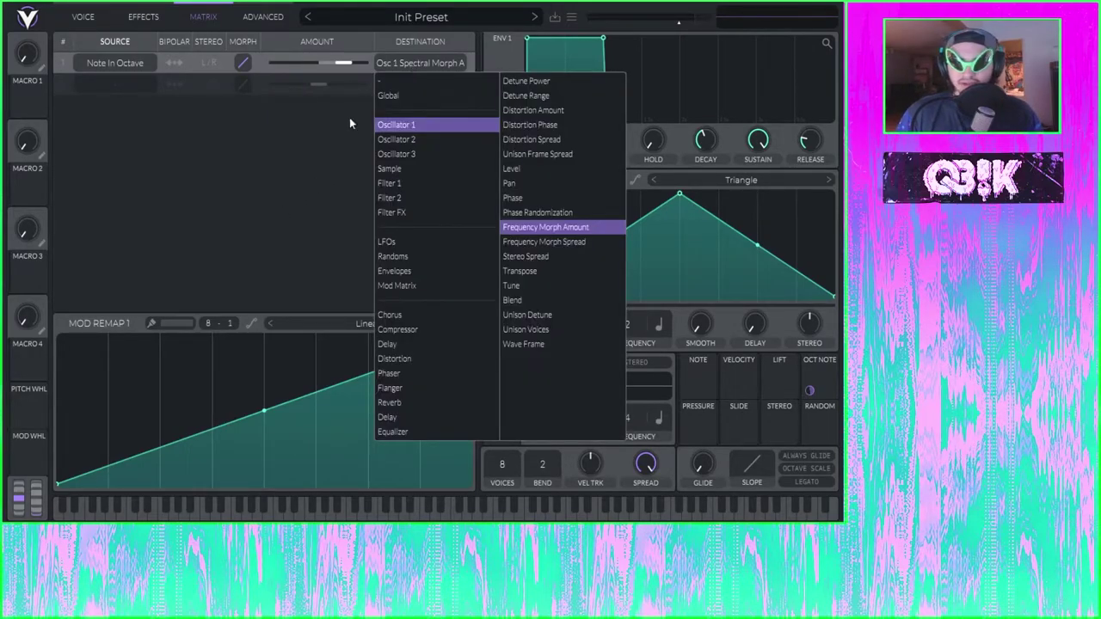
click(340, 138)
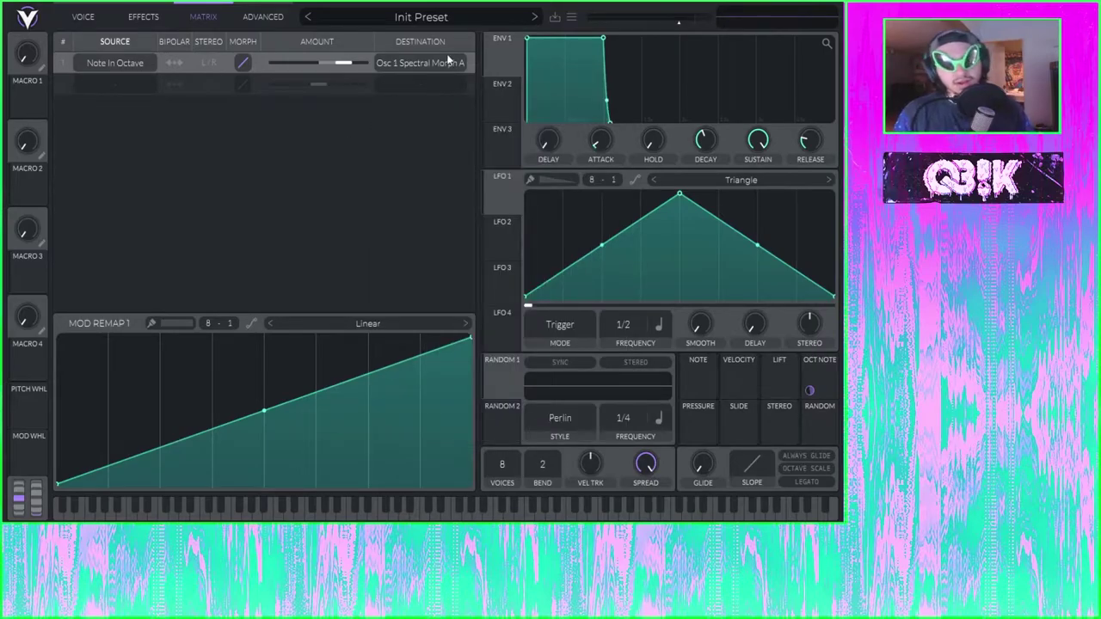
click(414, 67)
click(346, 150)
Step: Lower route 1's amount to 0.181 and bend its curve to -3.500 before flattening it
mouse_move(343, 63)
mouse_down()
mouse_move(328, 62)
mouse_move(348, 70)
mouse_move(277, 66)
mouse_move(364, 65)
mouse_move(343, 64)
mouse_up()
drag(242, 62, 248, 88)
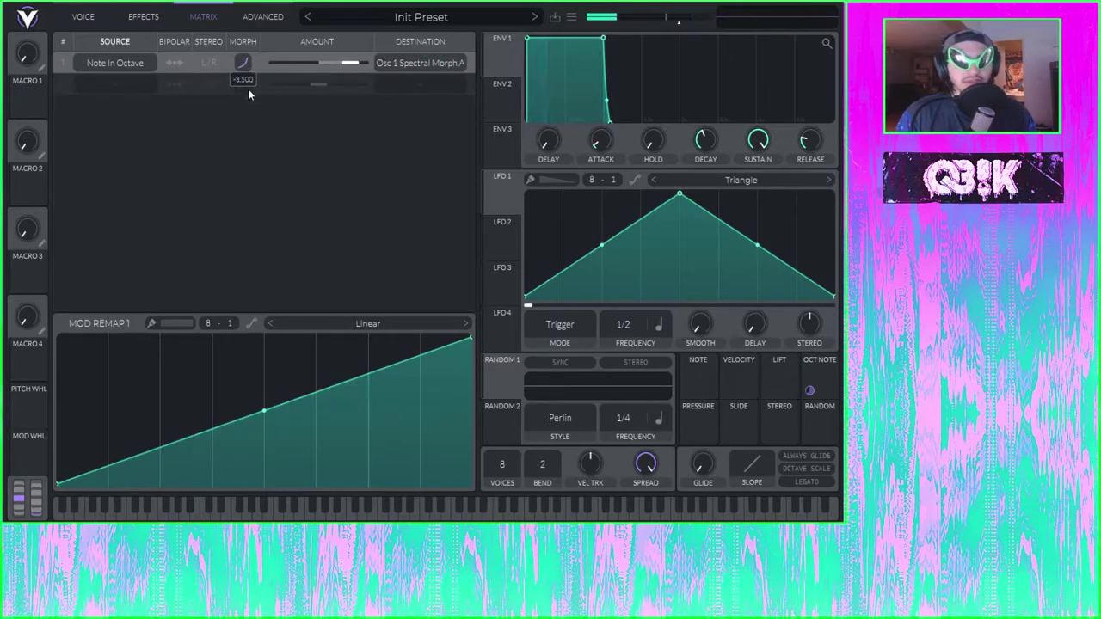
drag(248, 43, 249, 64)
Step: Modulate the route's curve power with LFO 1, slow LFO 1 to 1/8, and show the remap curve
drag(491, 209, 243, 64)
mouse_move(243, 103)
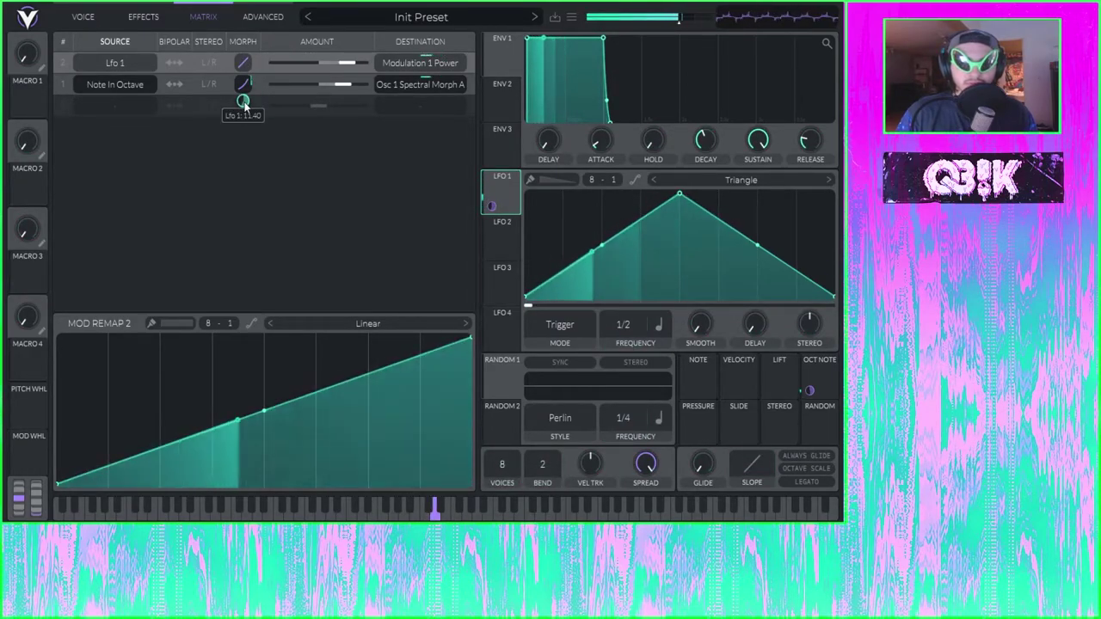
drag(662, 320, 638, 299)
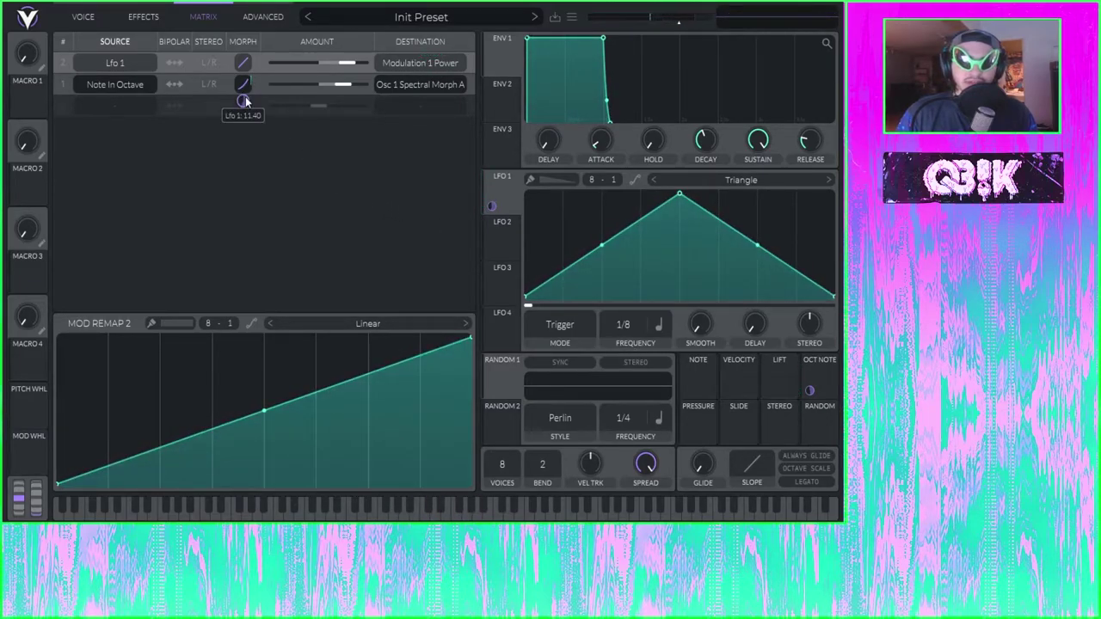
click(244, 62)
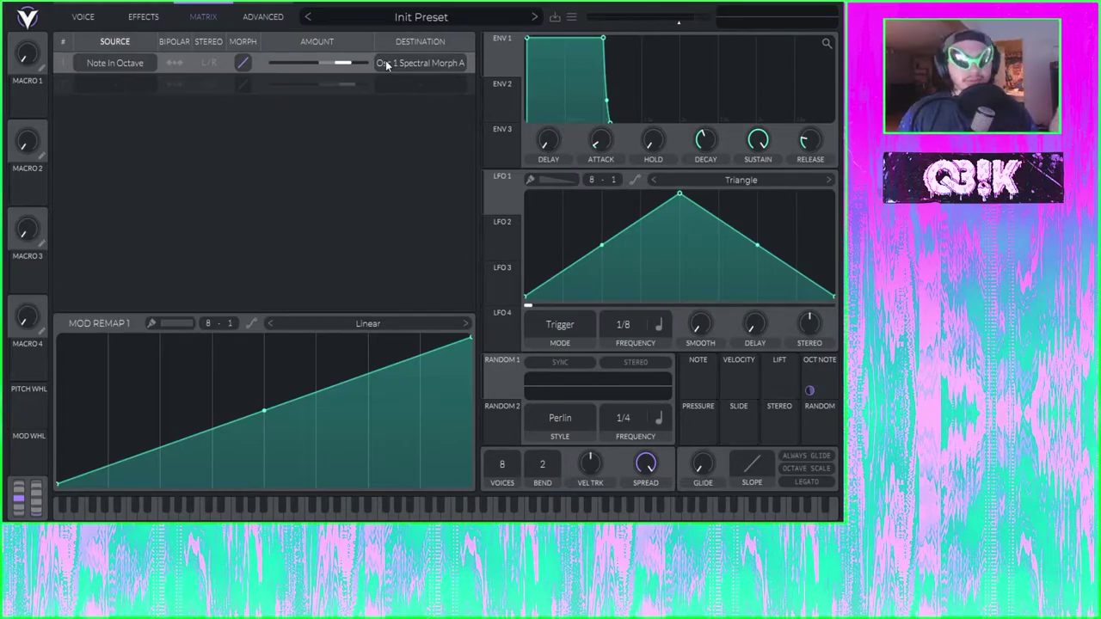
drag(160, 449, 277, 392)
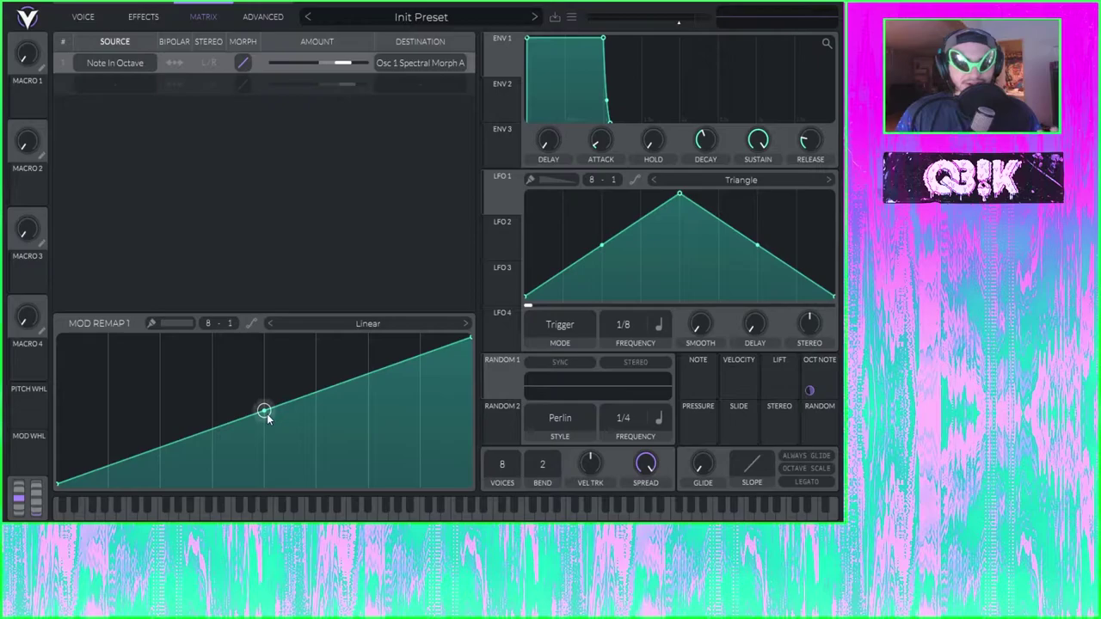
drag(264, 412, 248, 360)
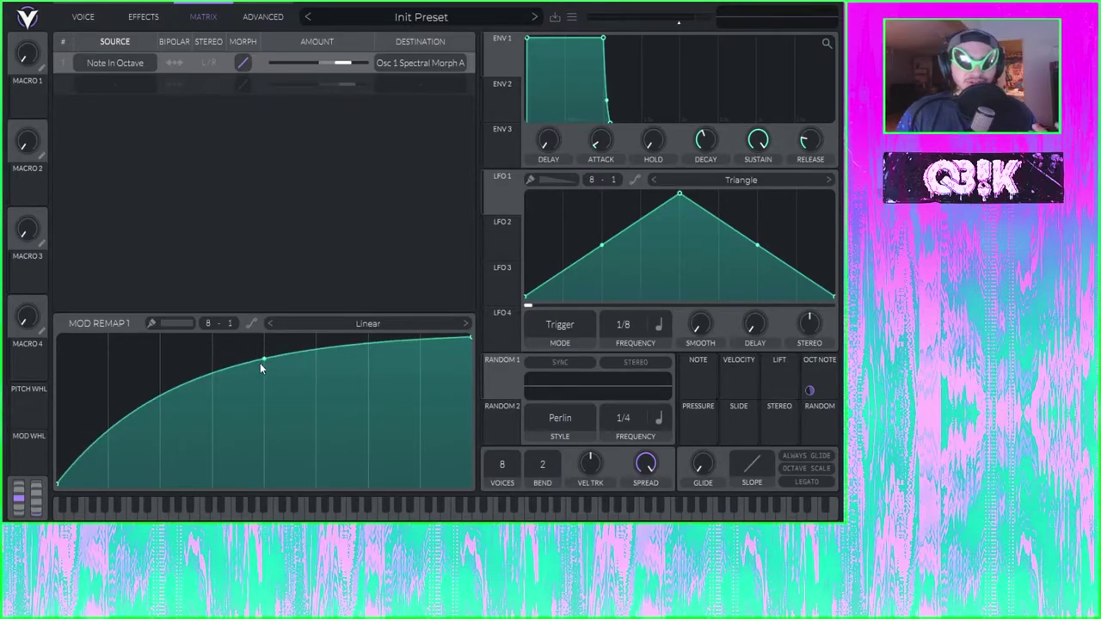
double_click(262, 362)
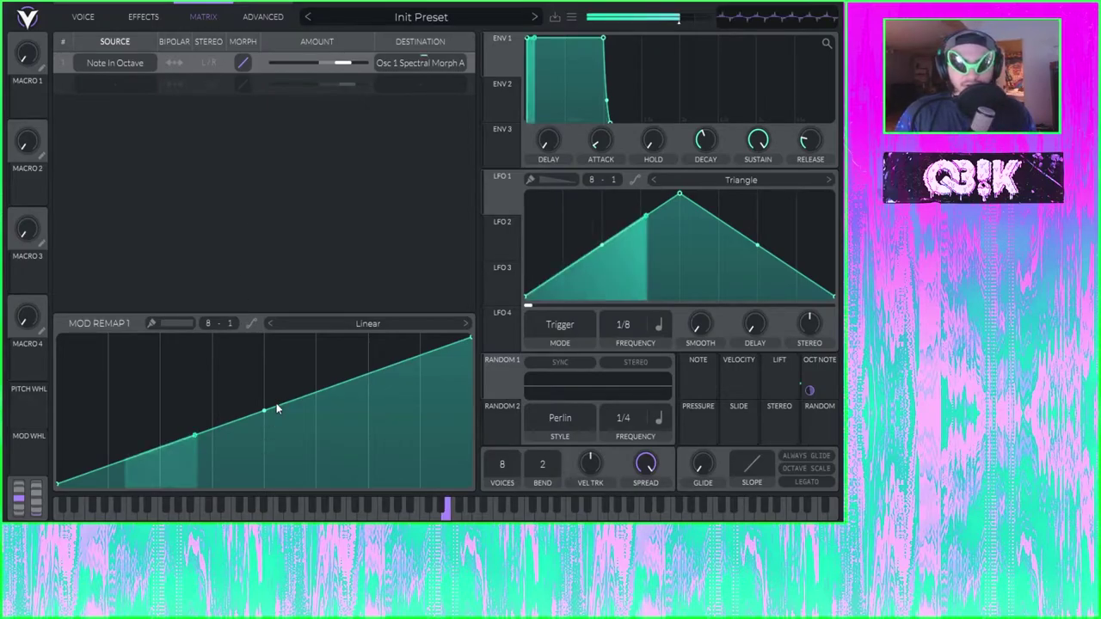
click(122, 62)
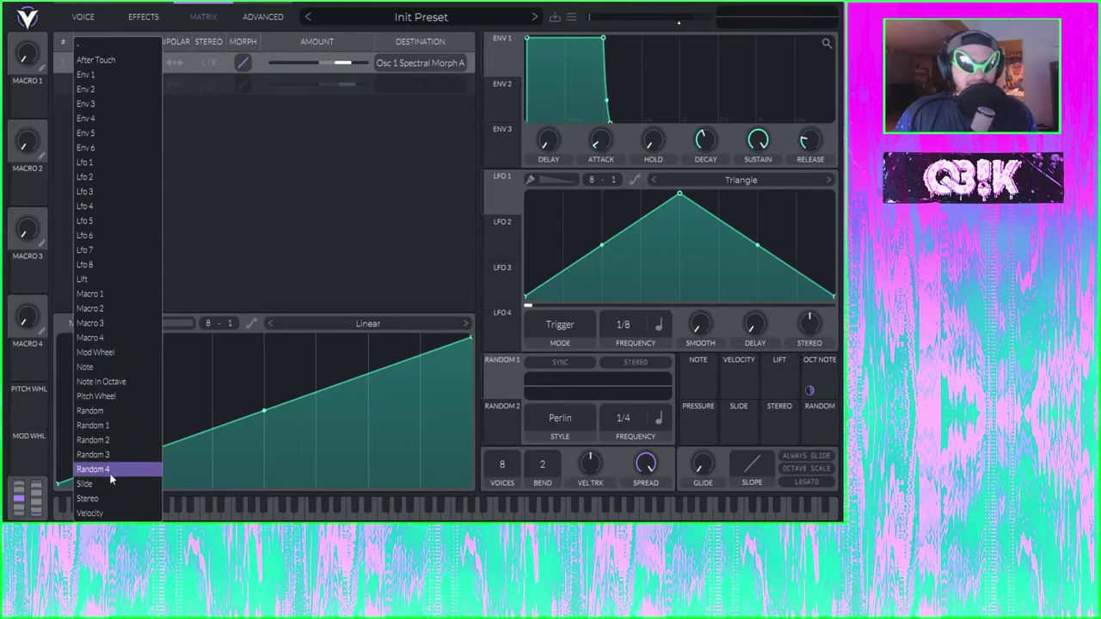
Step: Make Lfo 1 the route's source, check the other pages, and enable step painting in the remap editor
click(127, 163)
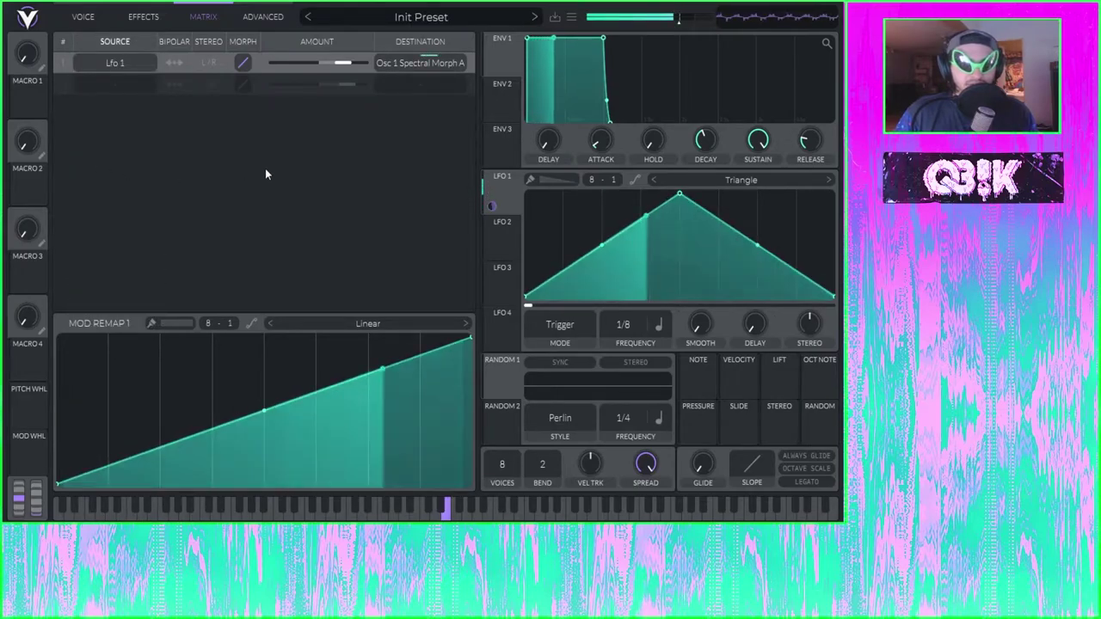
click(83, 17)
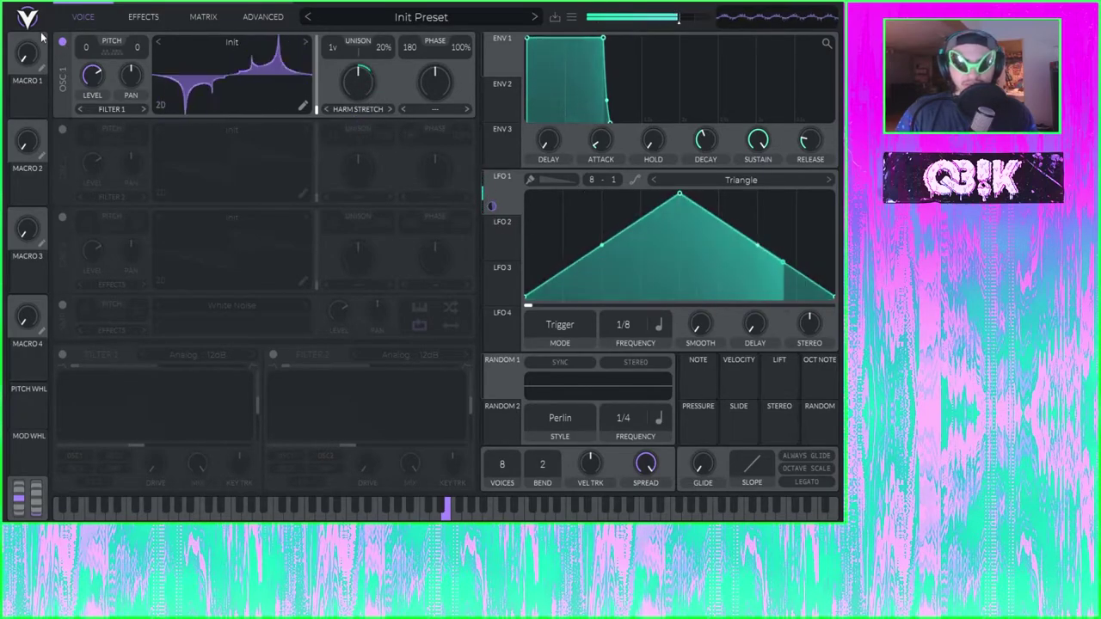
click(146, 17)
click(199, 19)
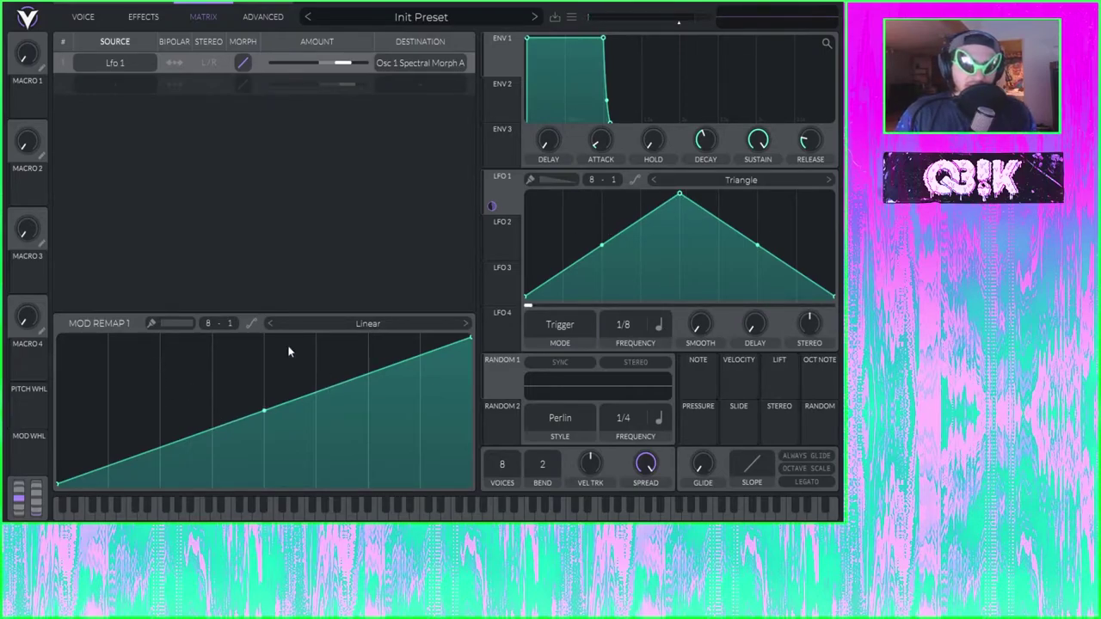
click(152, 324)
Step: Paint raised and flat steps into the LFO 1 remap curve and speed LFO 1 to 1/2
click(133, 370)
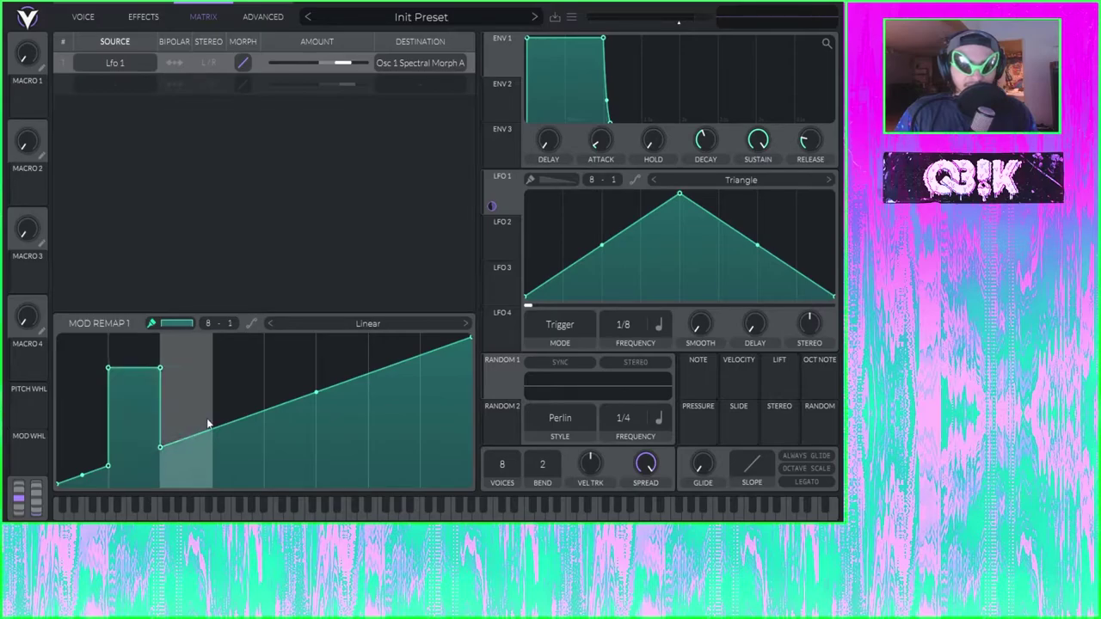
mouse_move(245, 473)
mouse_down()
mouse_move(258, 479)
mouse_move(258, 469)
mouse_up()
click(341, 441)
drag(341, 441, 341, 336)
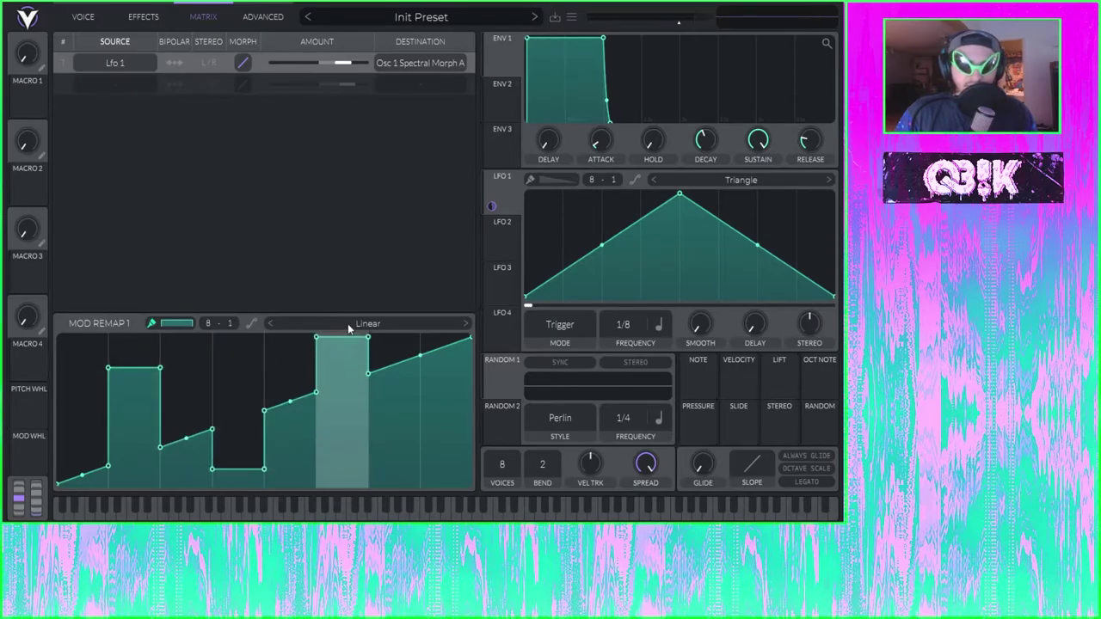
mouse_move(447, 356)
mouse_down()
mouse_move(451, 497)
mouse_move(457, 439)
mouse_up()
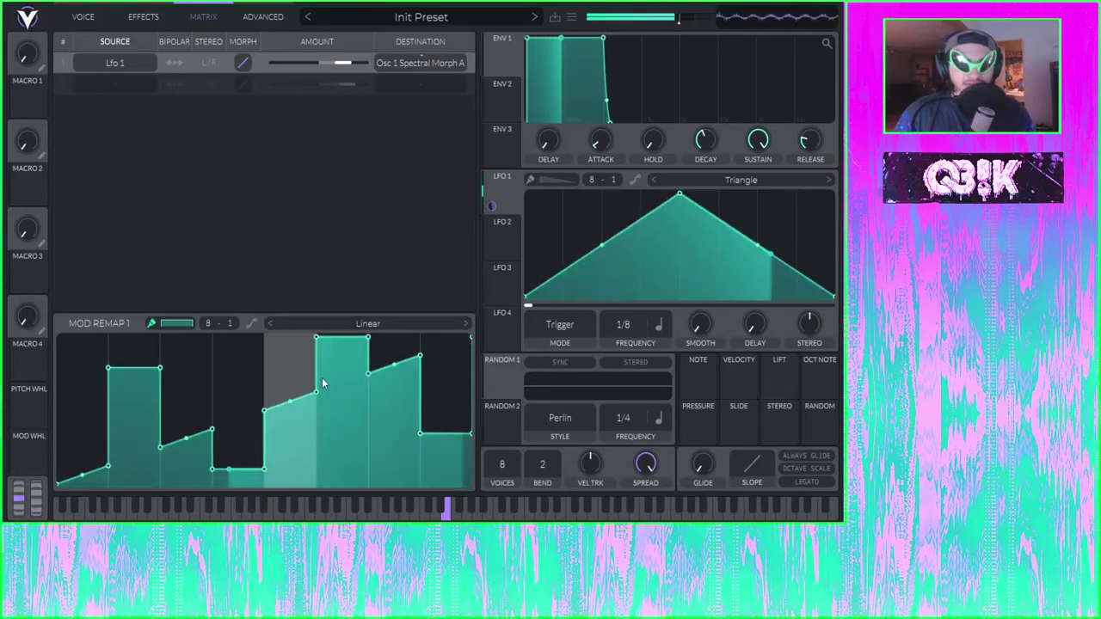
drag(626, 325, 618, 362)
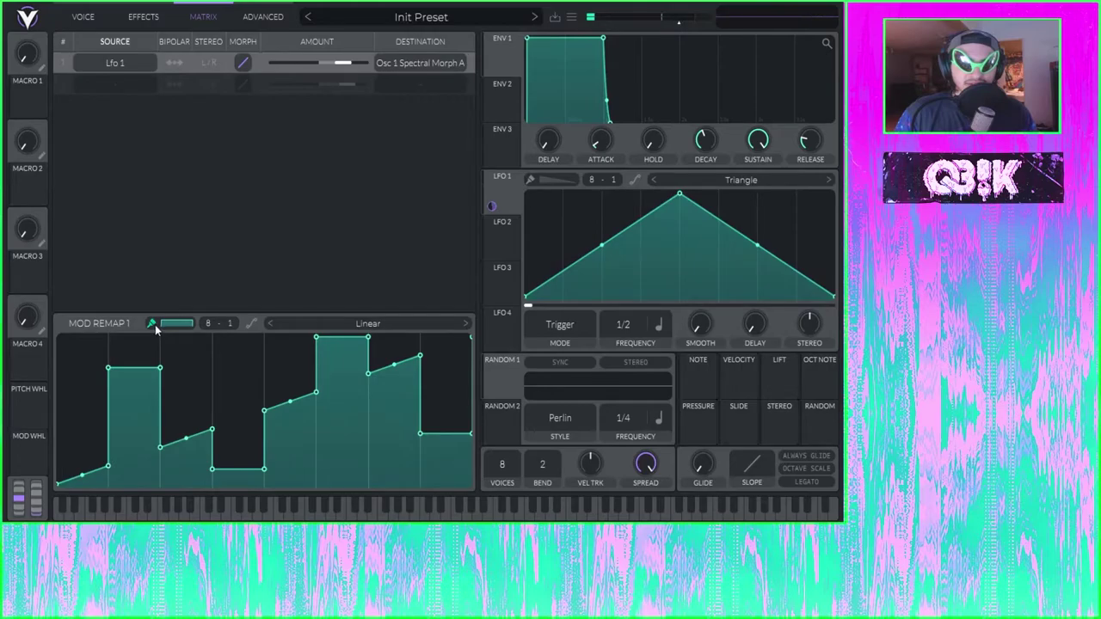
Step: Turn the first section into a ramp and delete the painted step and dip points
drag(108, 466, 423, 315)
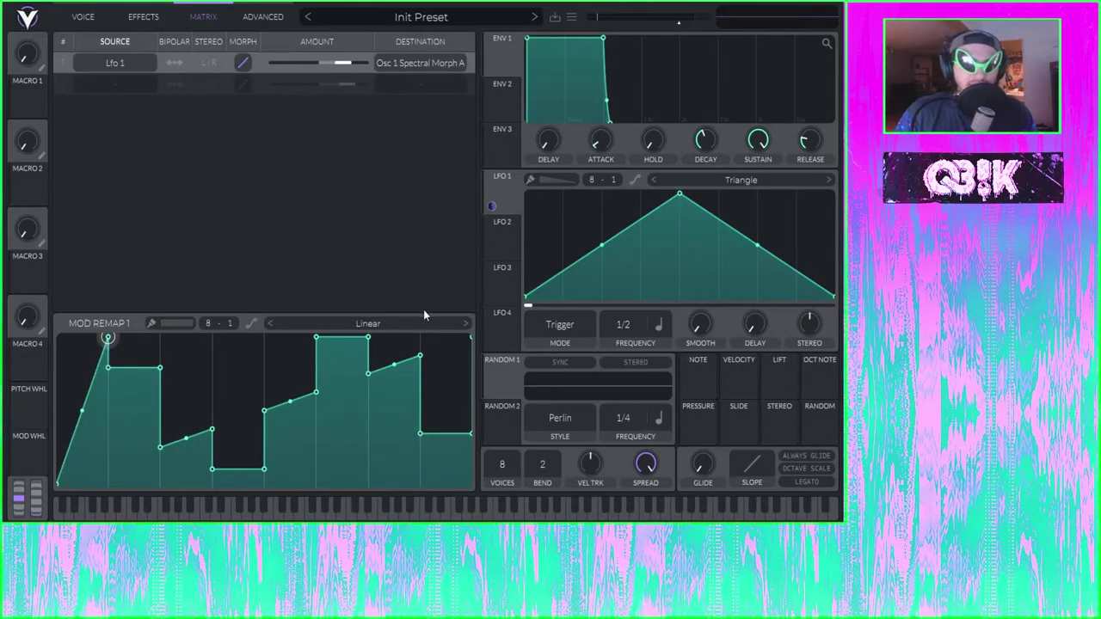
double_click(107, 337)
drag(107, 368, 107, 393)
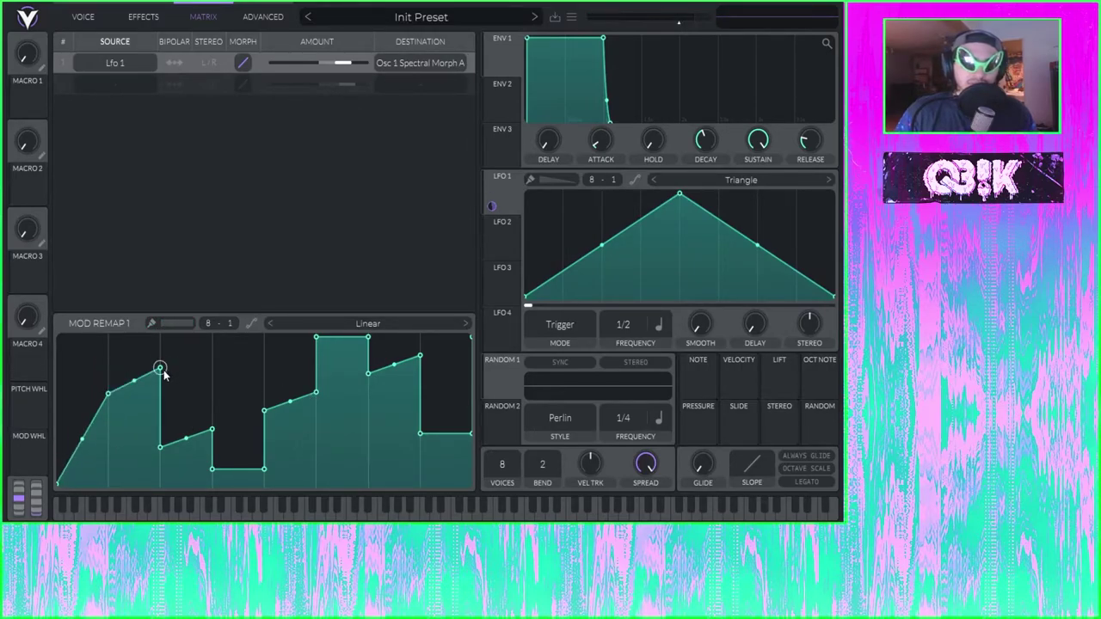
double_click(160, 369)
double_click(108, 393)
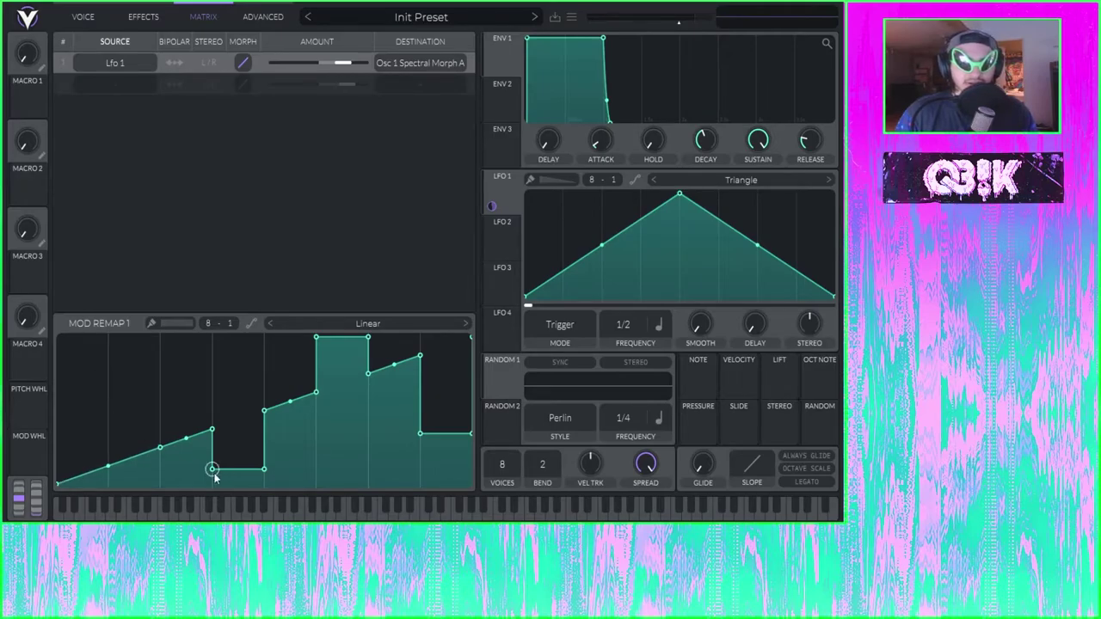
double_click(211, 468)
double_click(264, 468)
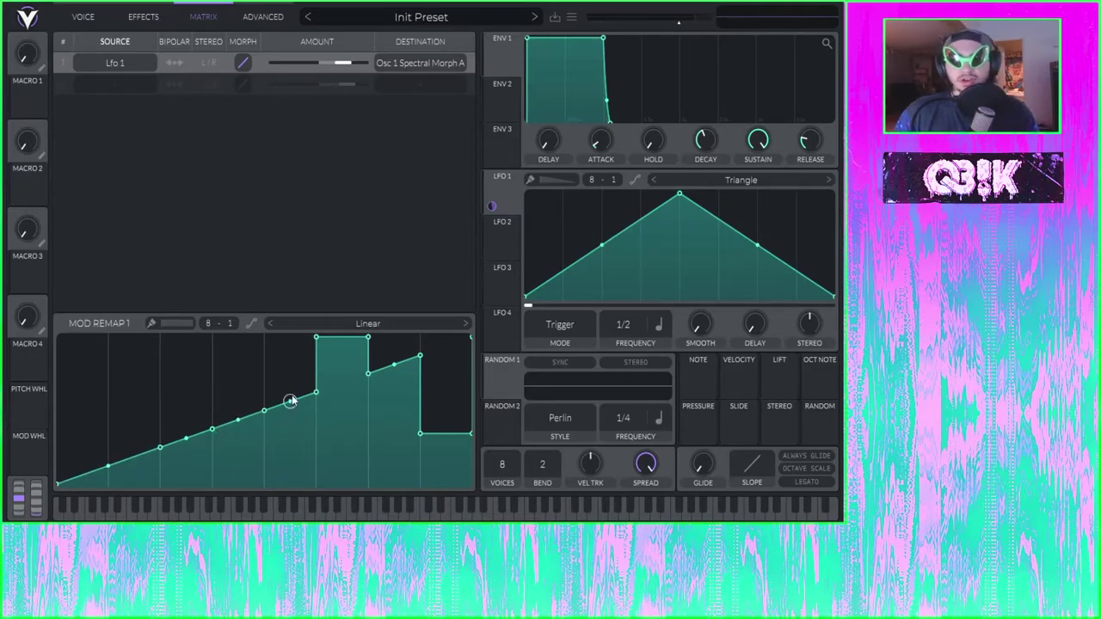
double_click(315, 338)
double_click(368, 337)
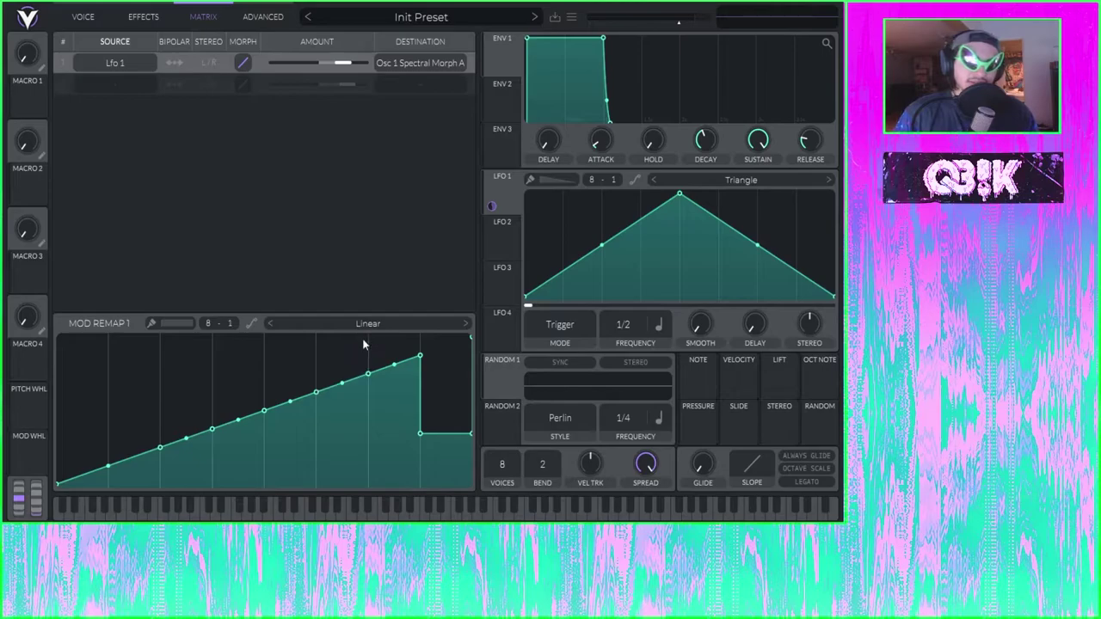
double_click(419, 433)
Step: Raise the curve's right end to the top corner and clear leftover points from the ramp
drag(470, 433, 460, 315)
double_click(460, 338)
double_click(160, 447)
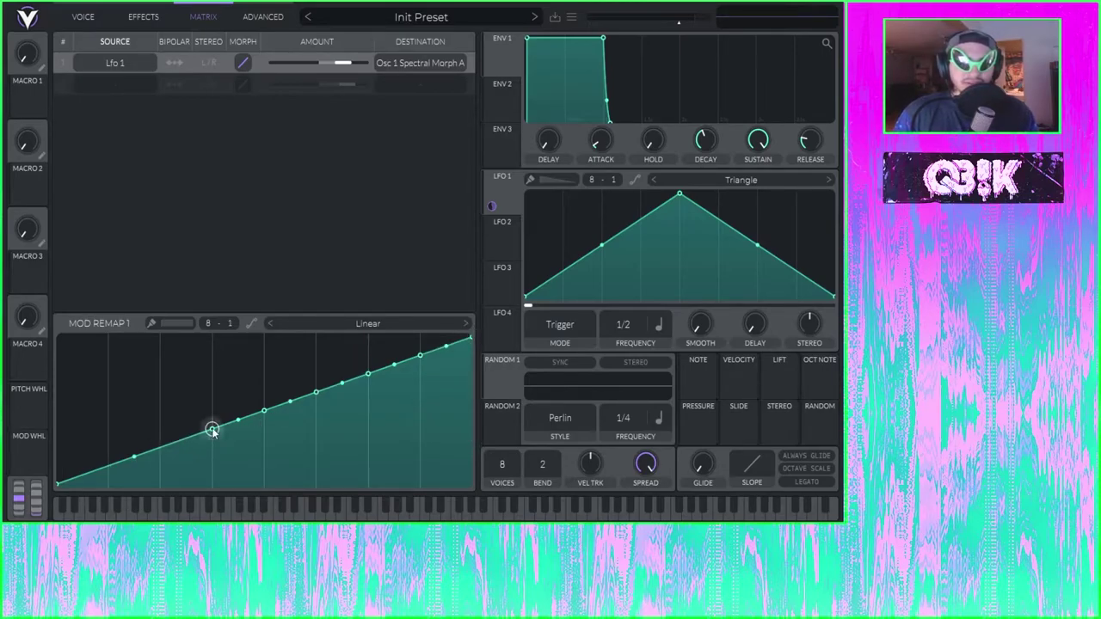
double_click(265, 410)
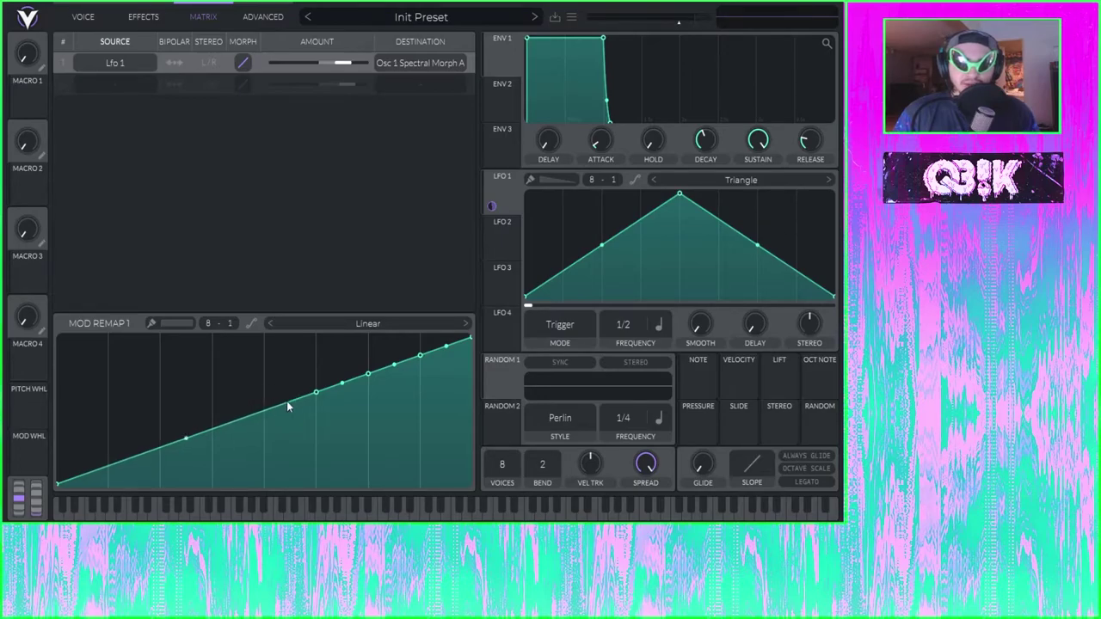
double_click(316, 393)
double_click(368, 374)
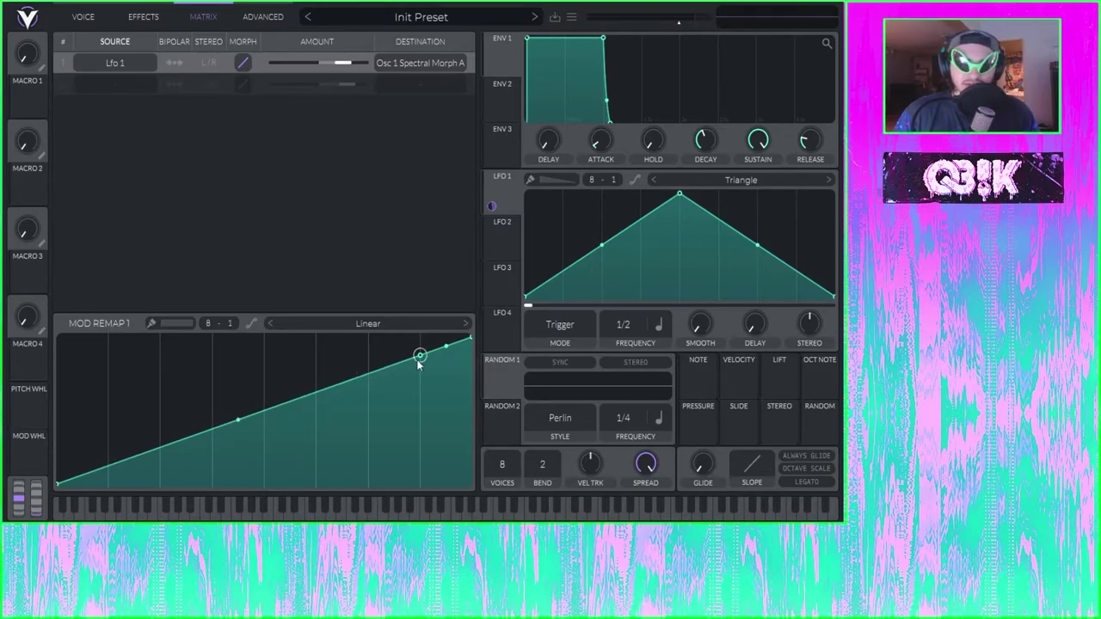
double_click(420, 355)
Step: Lift the curve's early part high, pull a mid-curve dip, and make the LFO 1 route stereo
drag(57, 484, 96, 371)
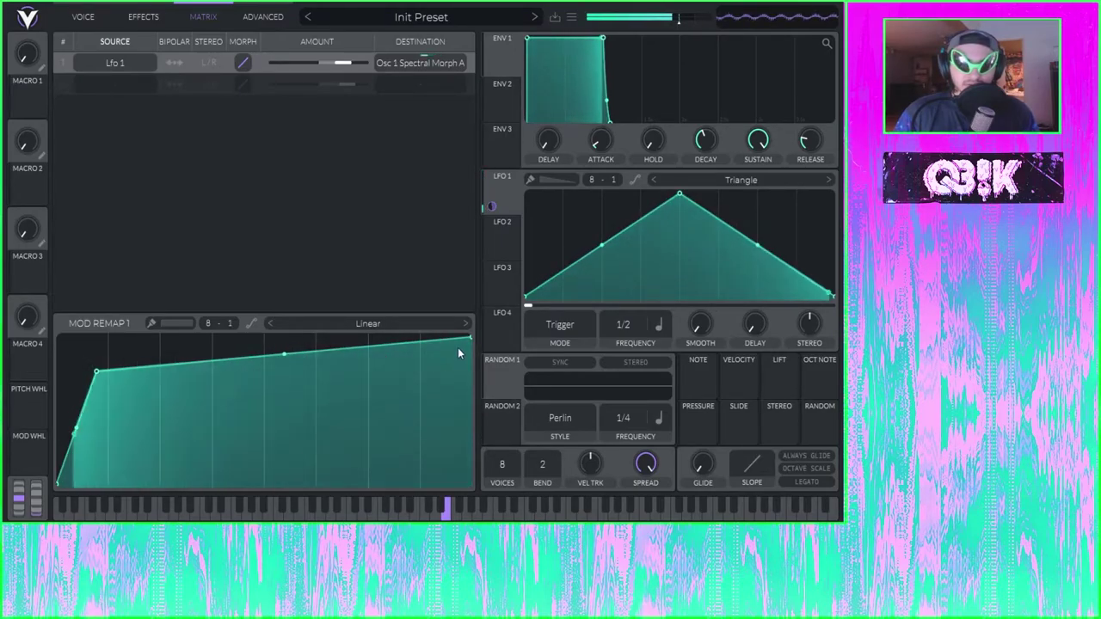
drag(455, 342, 264, 440)
click(60, 83)
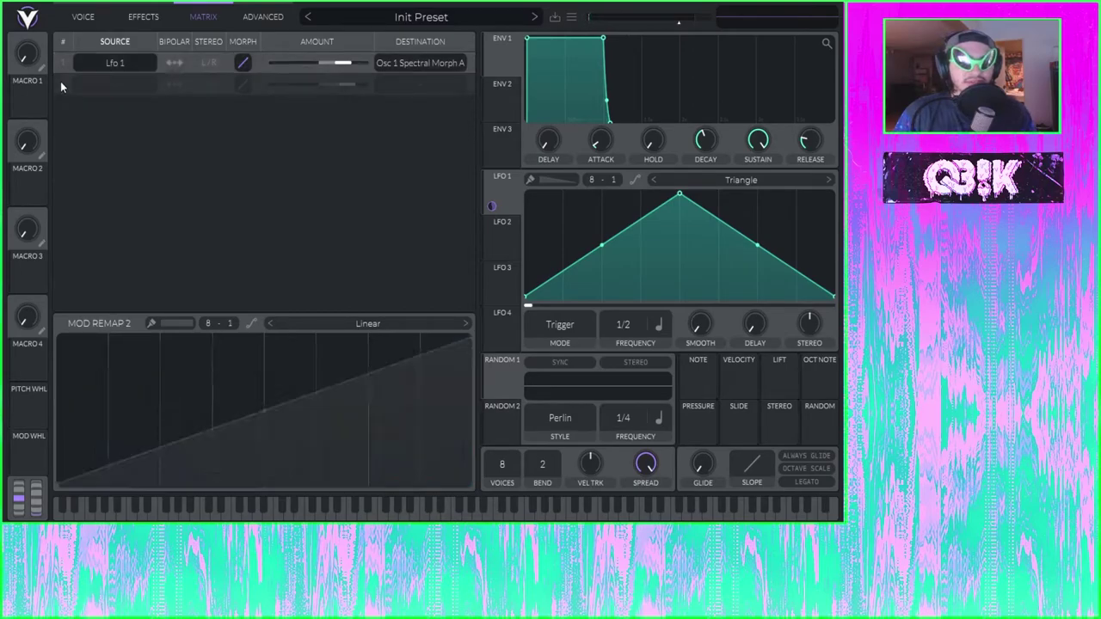
click(223, 63)
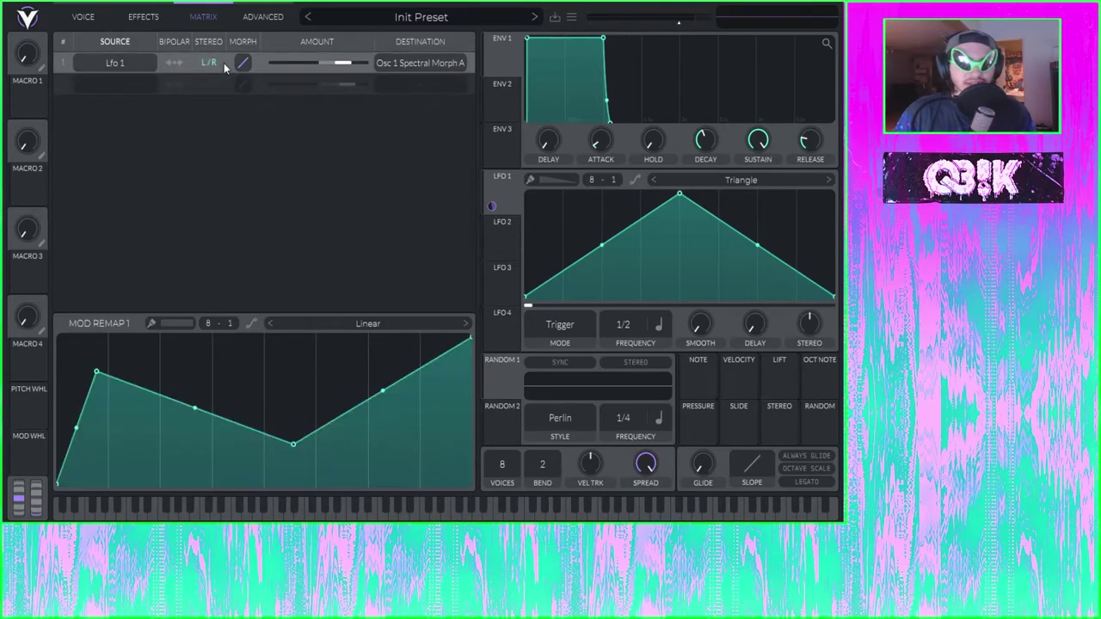
click(434, 17)
Step: Load the VOCODE GROWL BASS THING preset from the Preset Browser, then close the browser
click(455, 274)
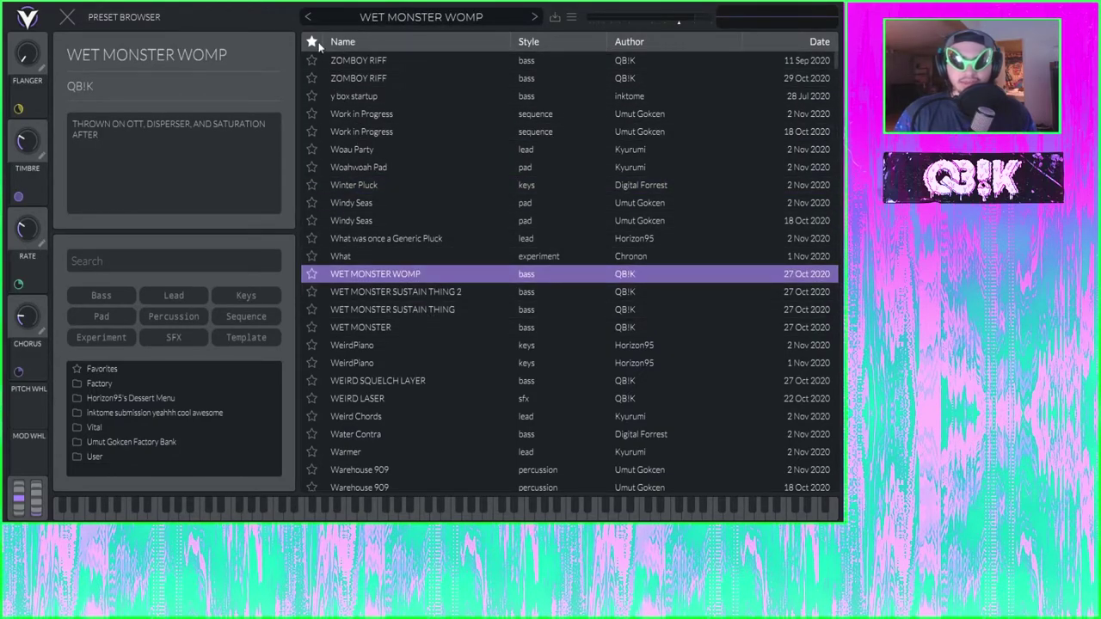
scroll(469, 334, down, 5)
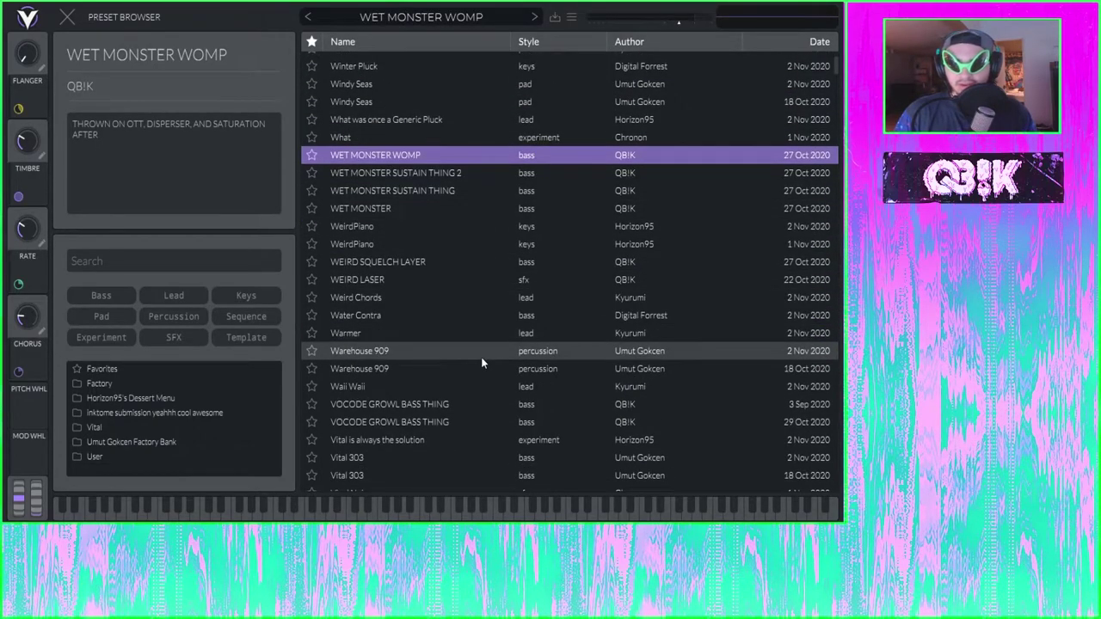
click(389, 291)
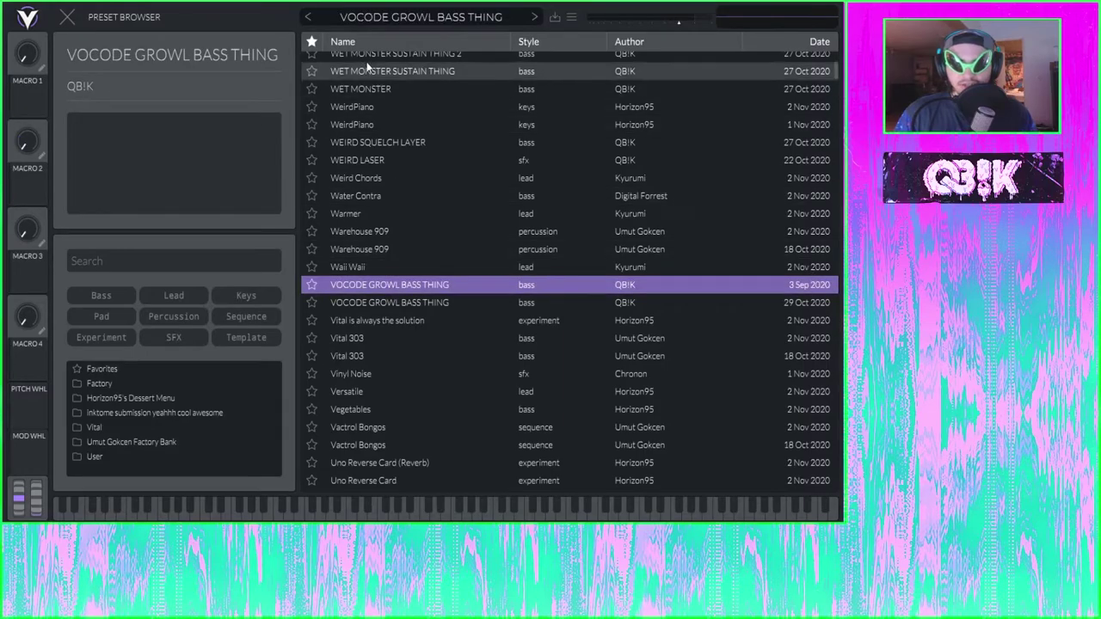
click(67, 17)
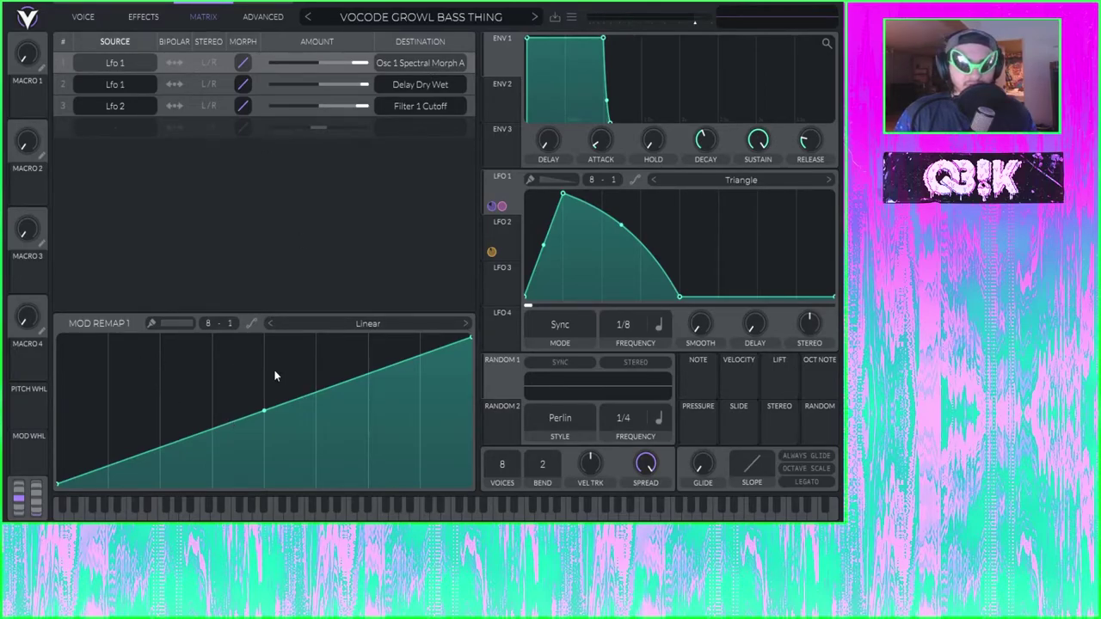
Step: Reshape the Spectral Morph remap curve to peak further right, then fall
double_click(164, 353)
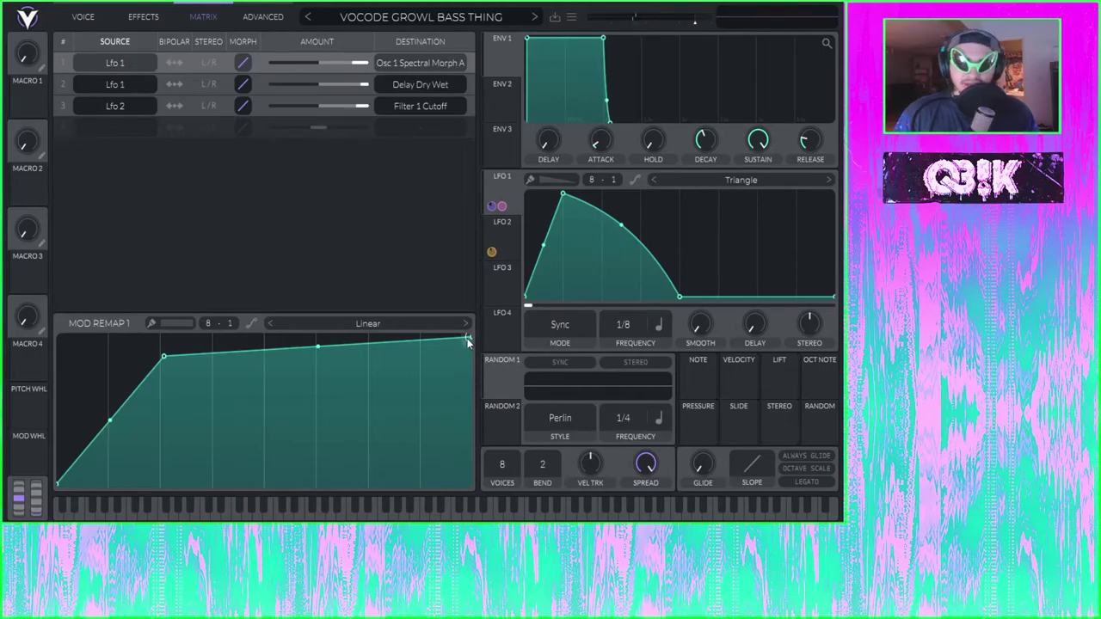
drag(470, 338, 468, 482)
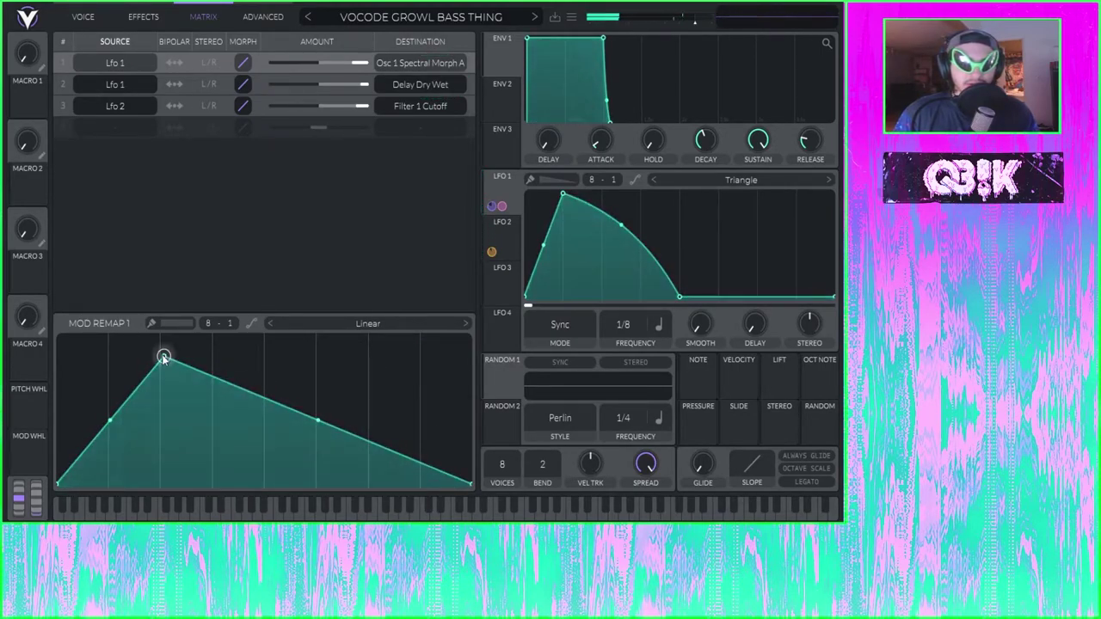
drag(163, 355, 356, 317)
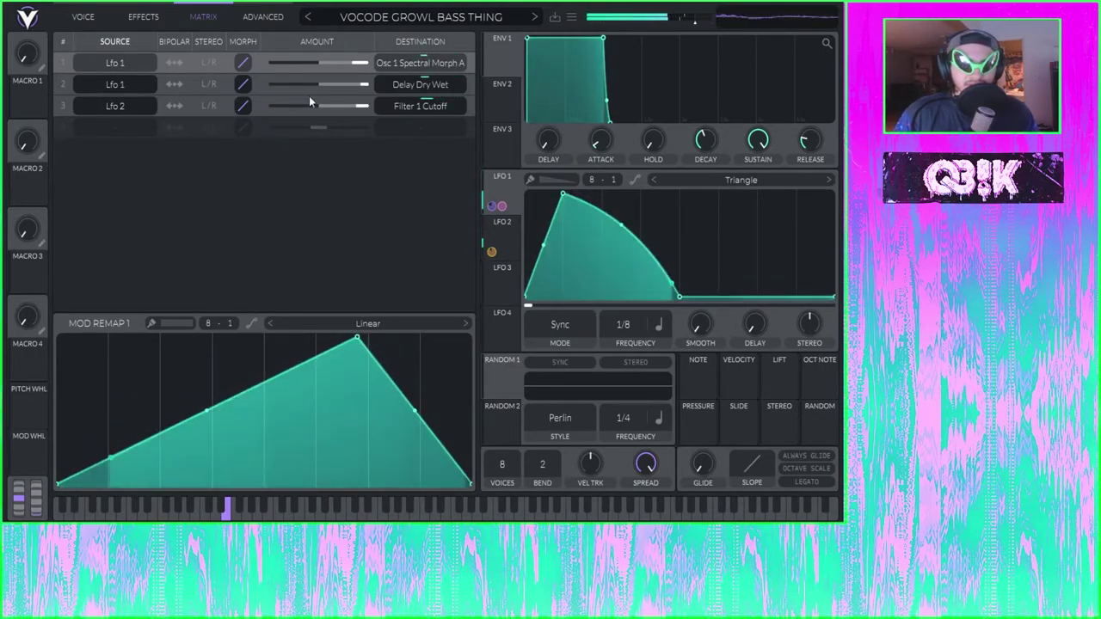
Step: Reshape the Delay Dry Wet remap curve into a low ramp rising to a top-right peak
click(253, 86)
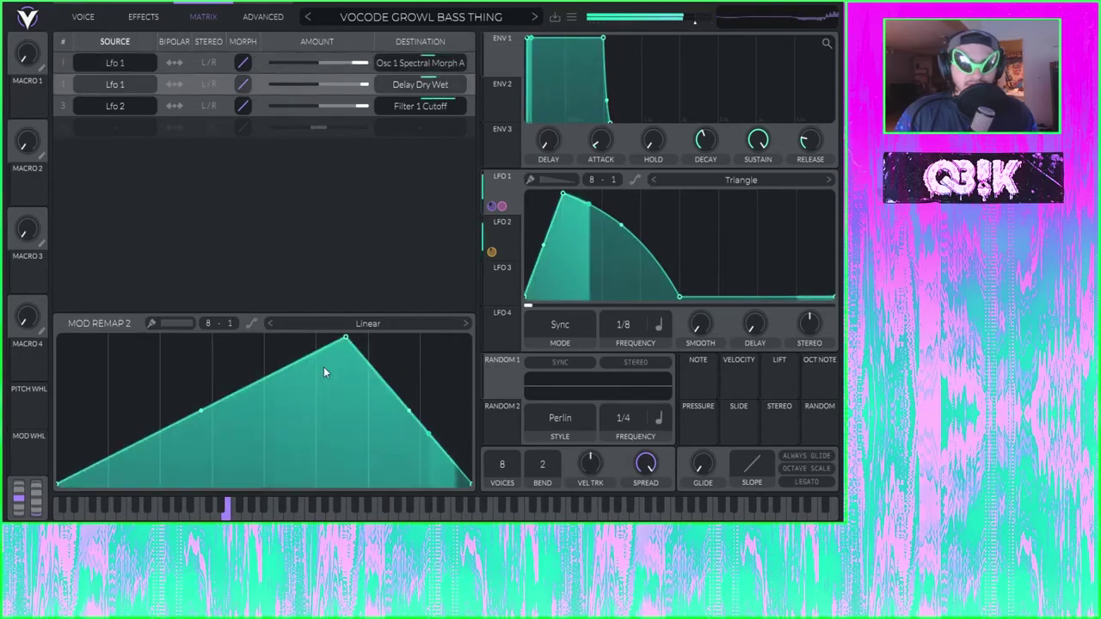
double_click(173, 351)
drag(345, 339, 561, 275)
drag(173, 353, 326, 461)
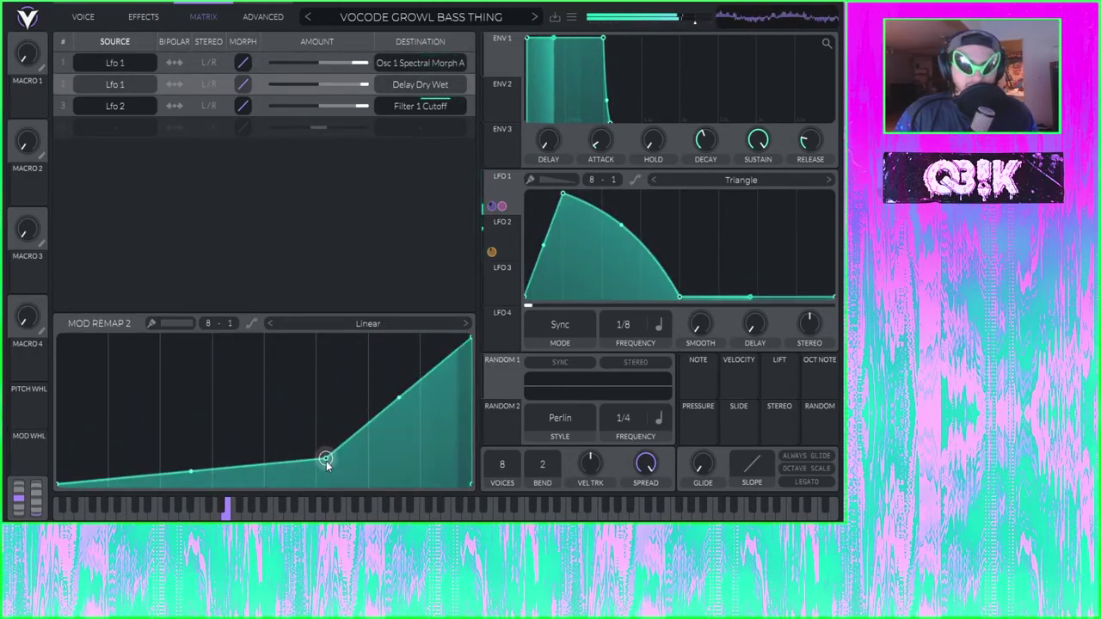
Step: Bend the Filter 1 Cutoff curve into an exponential rise, turn its stereo off, and reopen the preset browser
click(197, 107)
double_click(265, 419)
drag(266, 423, 265, 327)
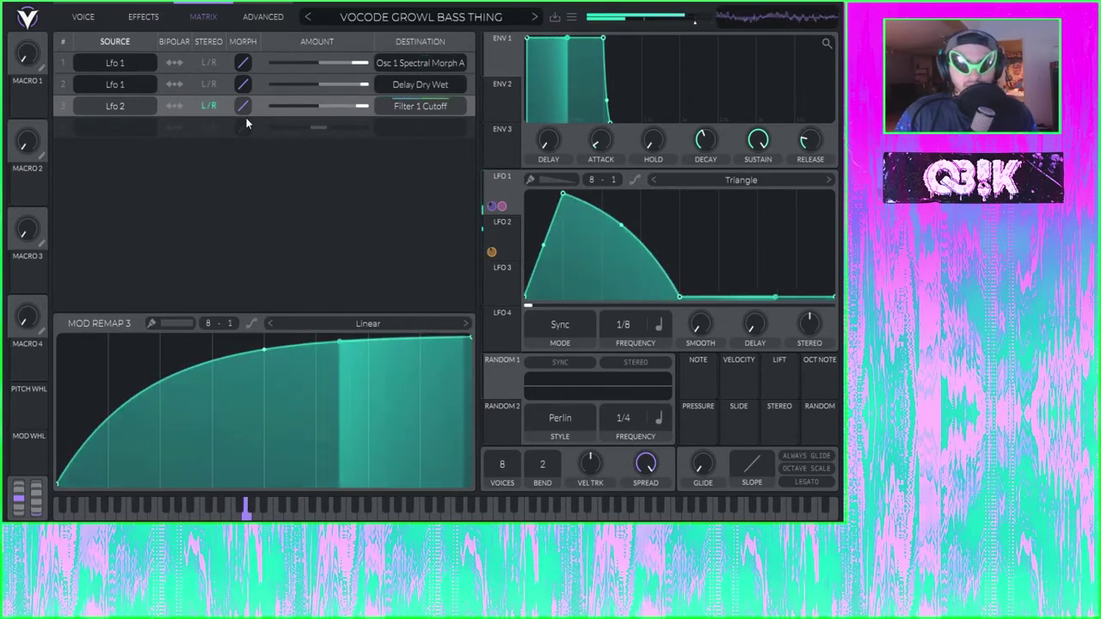
click(209, 105)
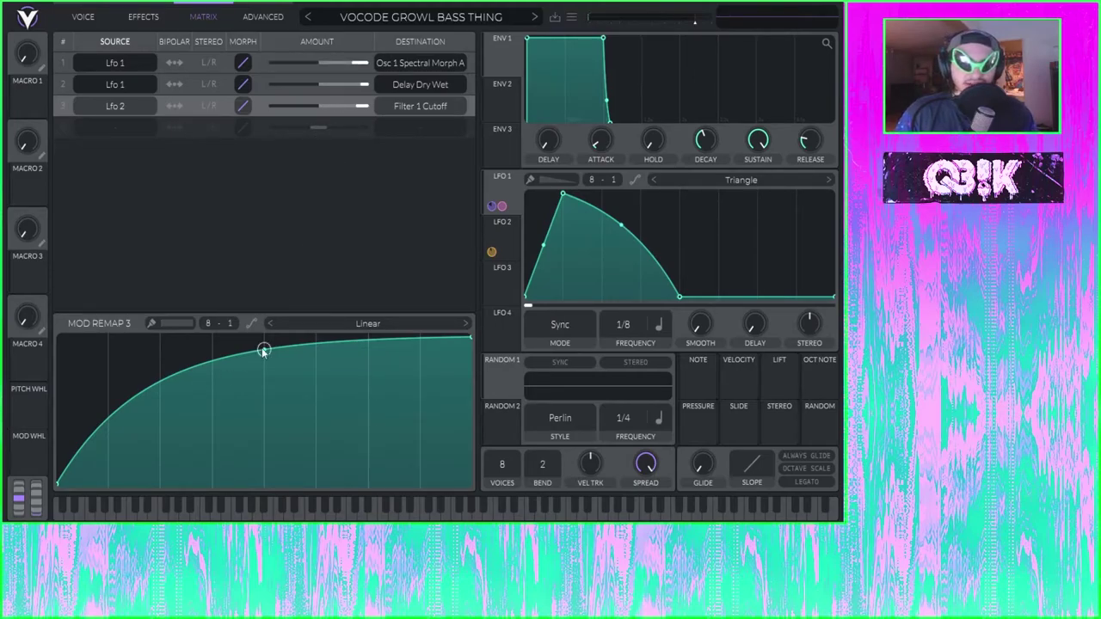
drag(264, 351, 361, 479)
click(420, 16)
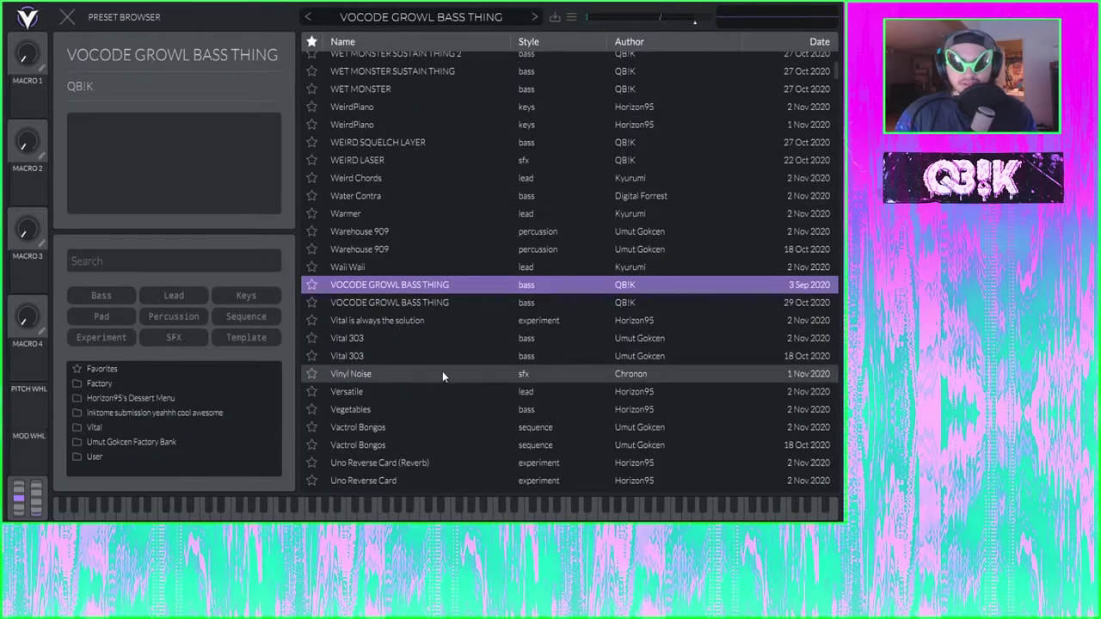
Step: Close the preset browser and bend the Filter 1 Cutoff remap curve to bulge upward
scroll(442, 371, down, 2)
click(404, 19)
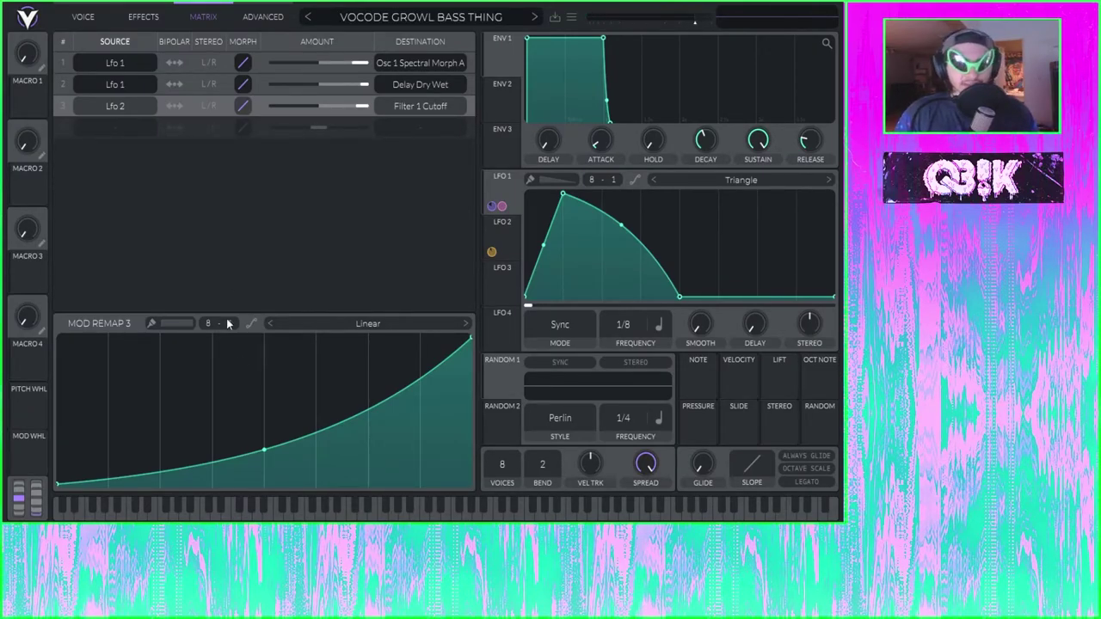
drag(264, 449, 264, 398)
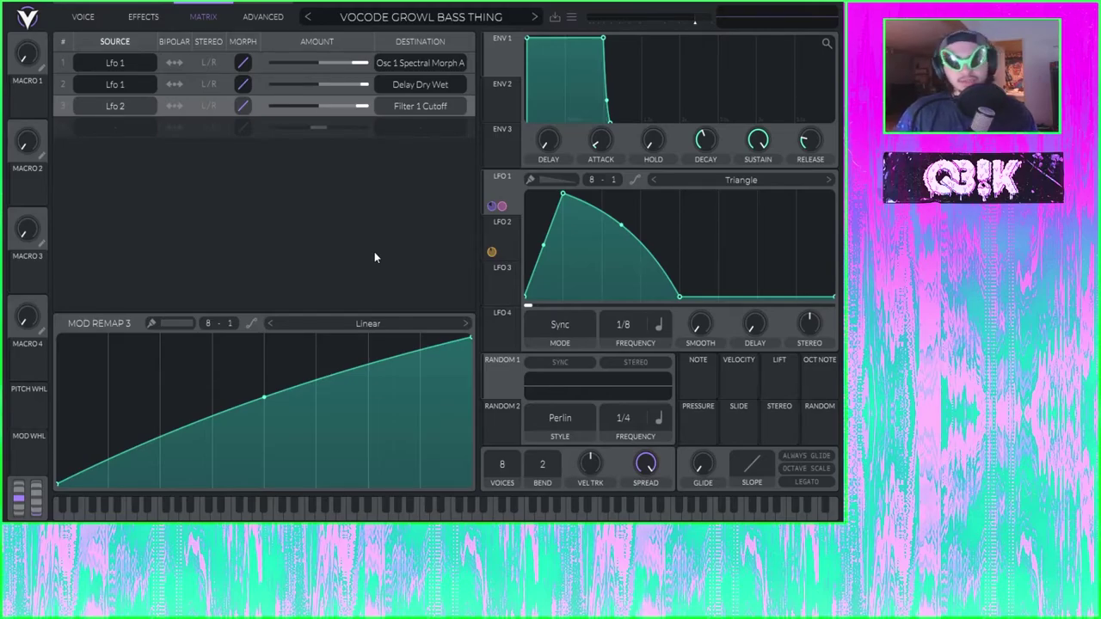
mouse_move(261, 413)
mouse_down()
mouse_move(264, 445)
mouse_move(263, 425)
mouse_up()
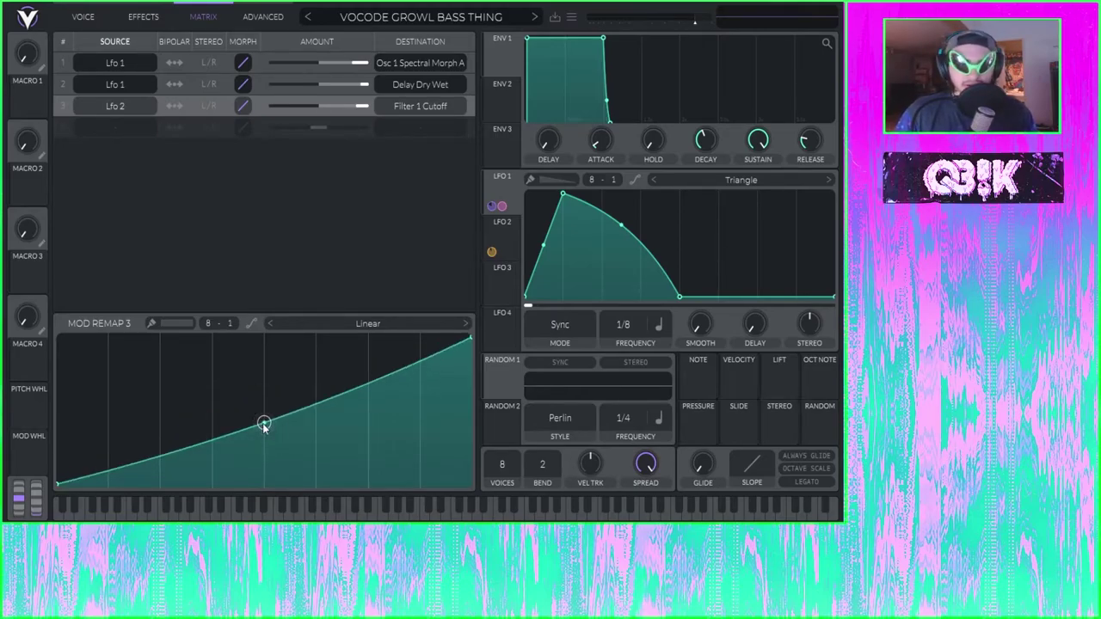
Step: Reshape the Spectral Morph A remap curve to rise to a late peak, then fall off sharply
click(256, 86)
click(258, 62)
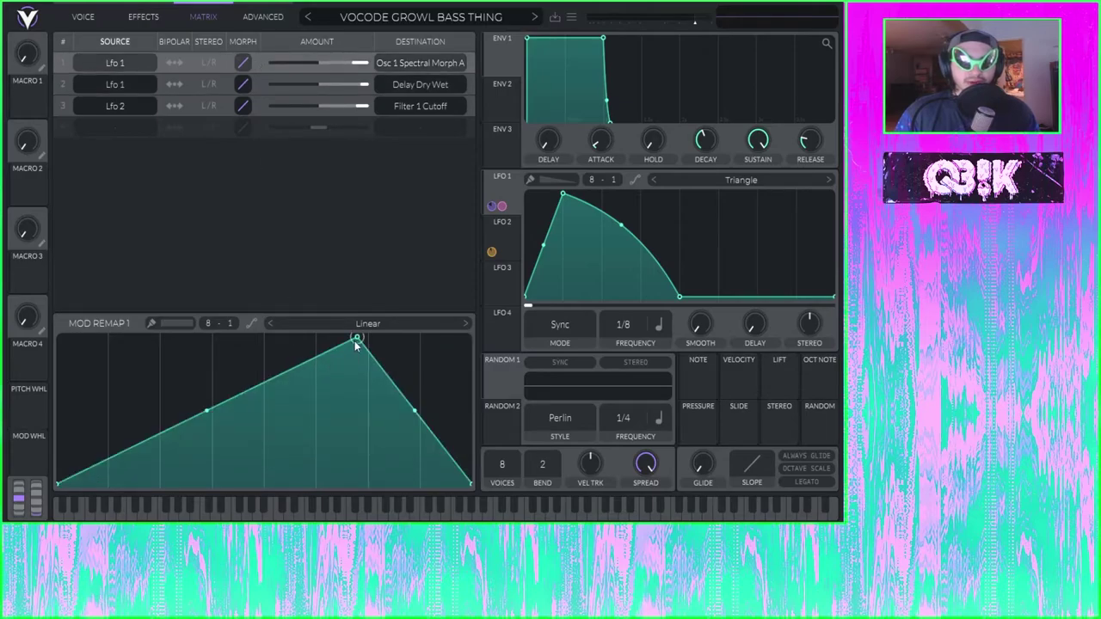
drag(356, 339, 160, 338)
drag(315, 411, 264, 506)
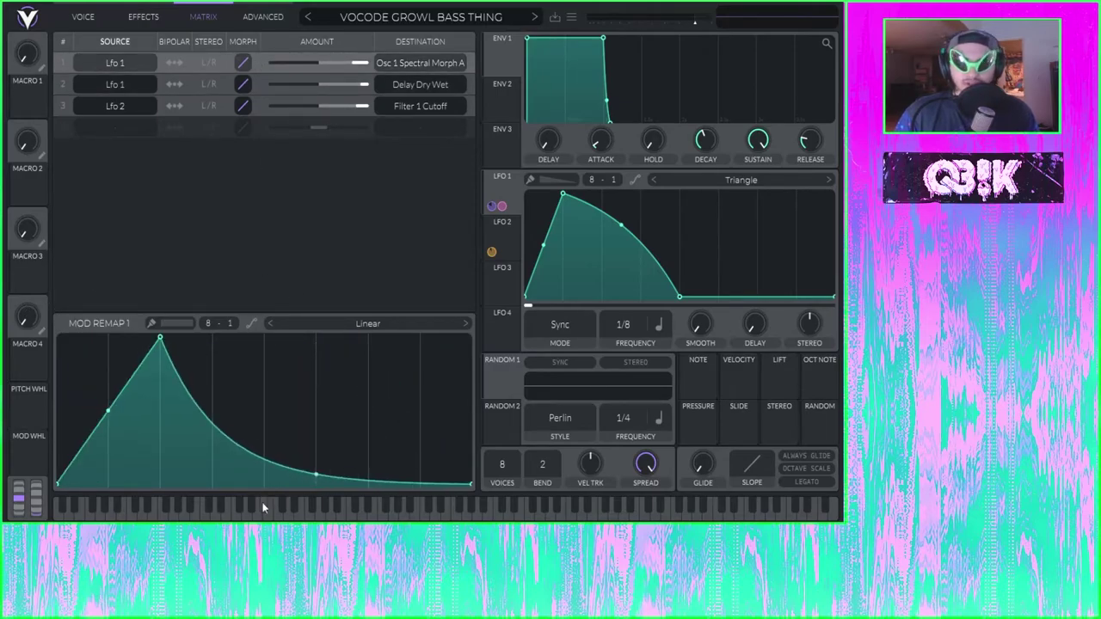
drag(160, 338, 160, 361)
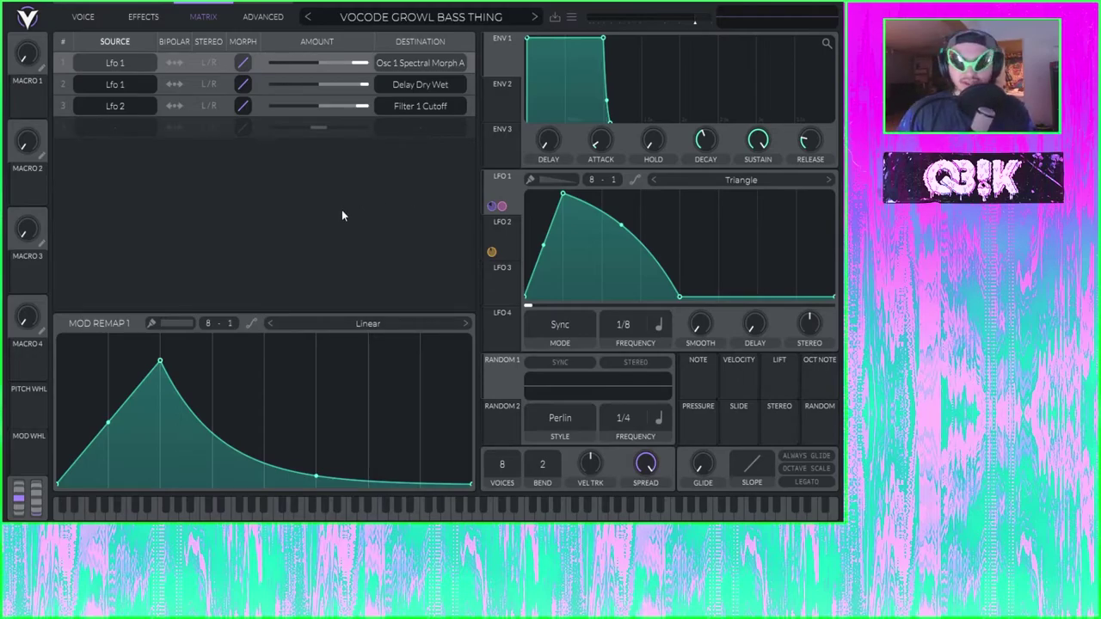
drag(160, 361, 201, 307)
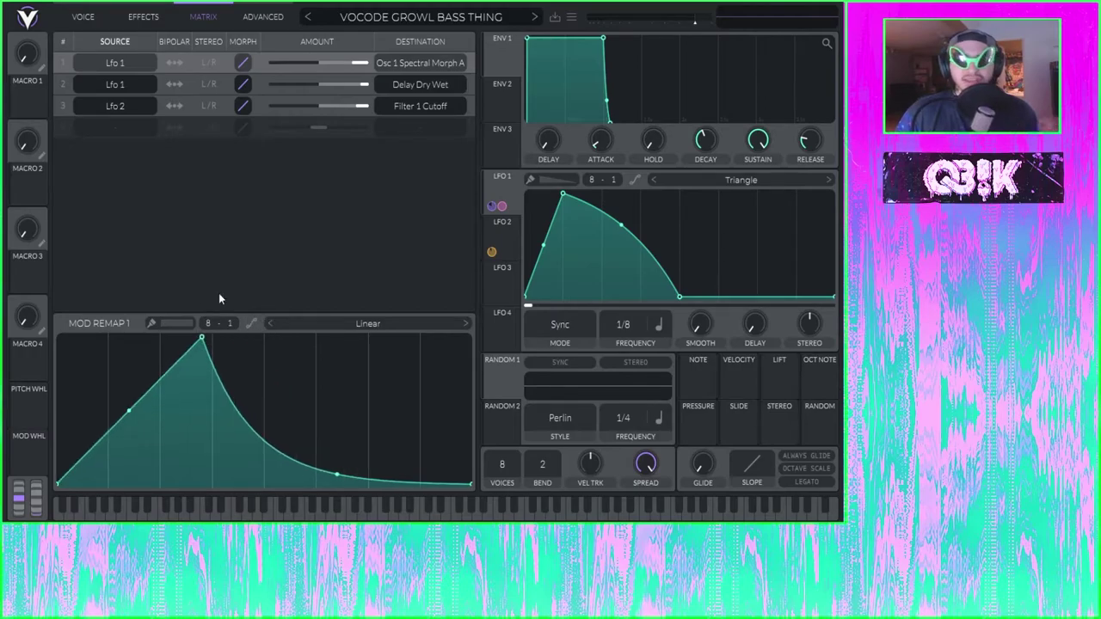
drag(127, 411, 128, 437)
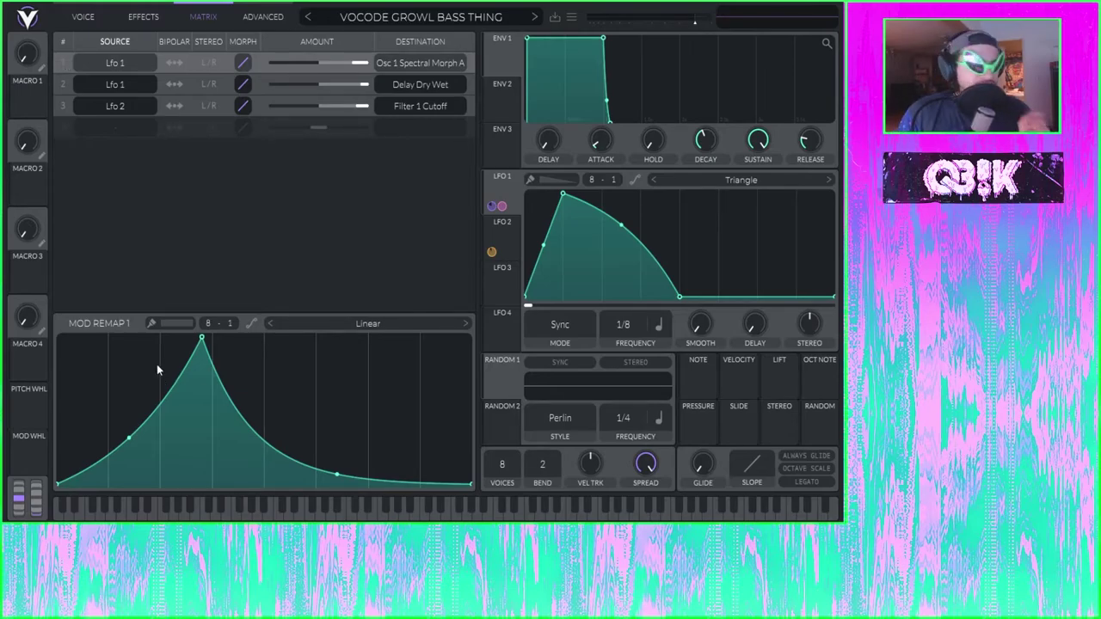
drag(202, 337, 338, 337)
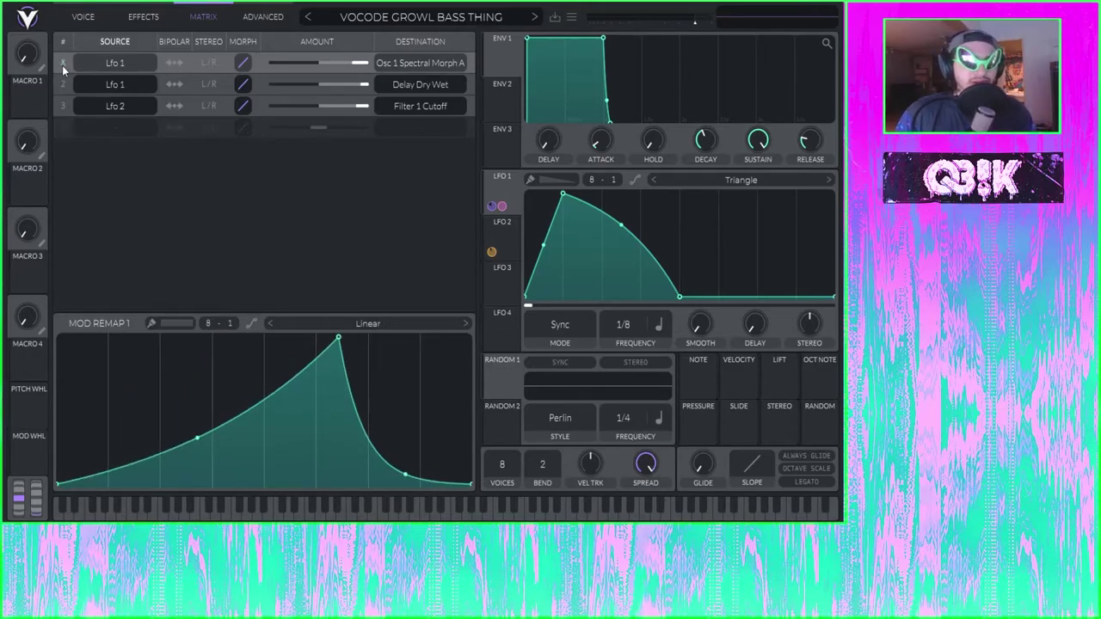
click(64, 84)
click(64, 105)
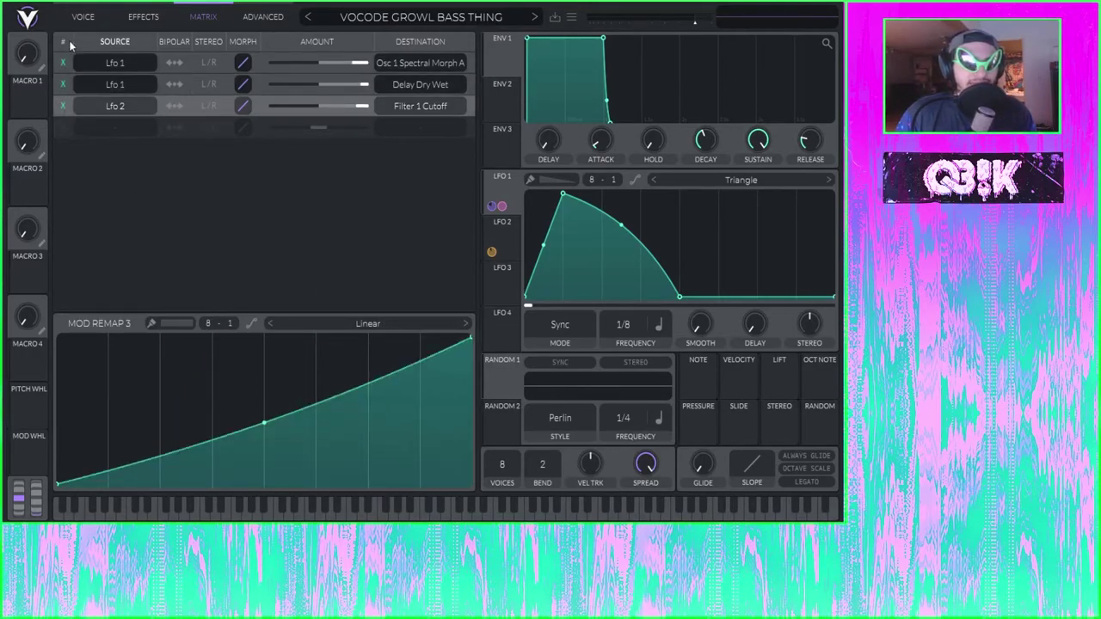
click(62, 84)
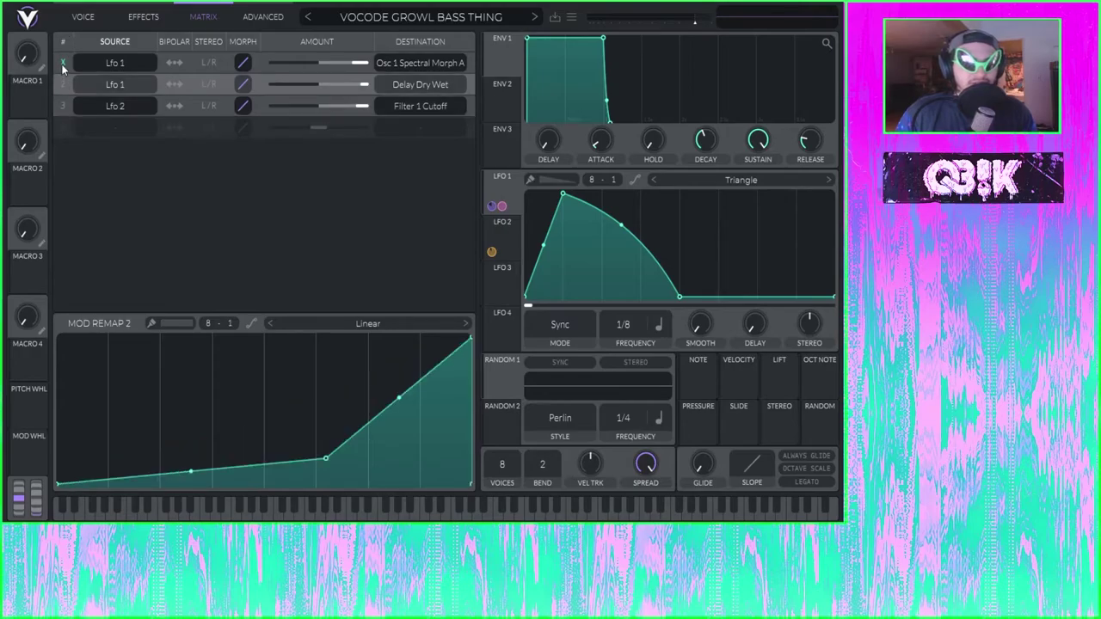
click(65, 64)
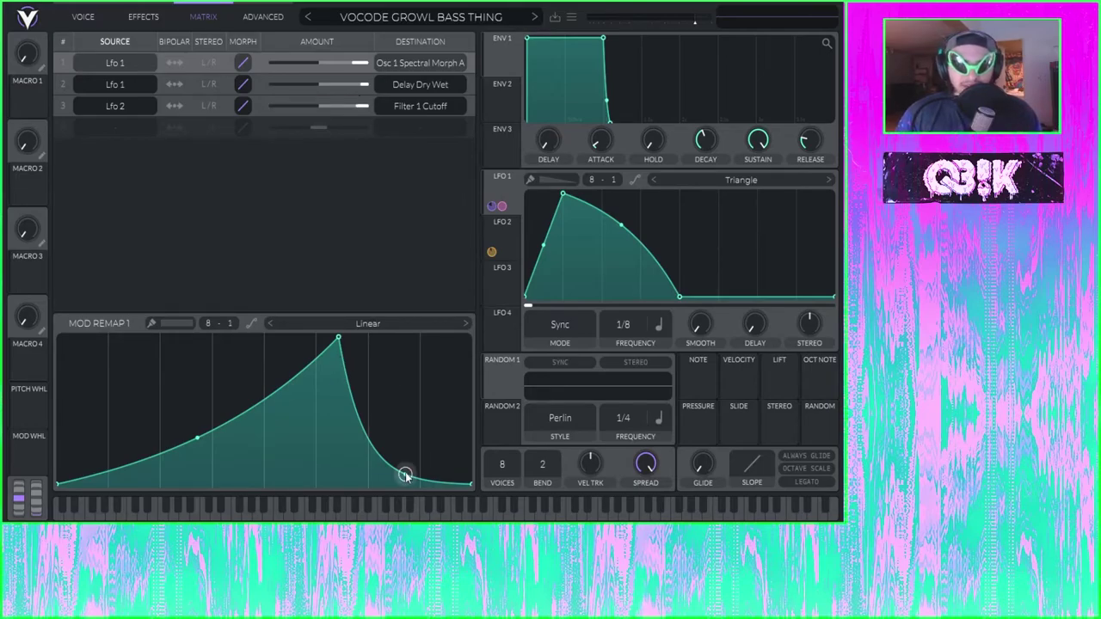
Step: Shape the Spectral Morph remap curve into a wide hump with a sharp falling decay
drag(405, 476, 406, 349)
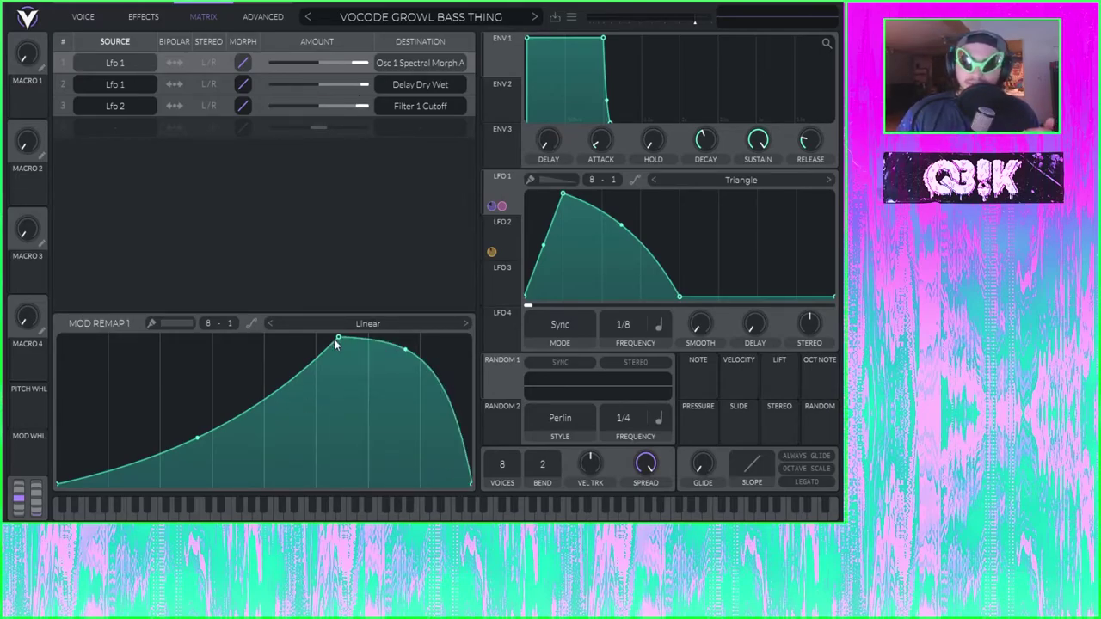
drag(337, 341, 262, 272)
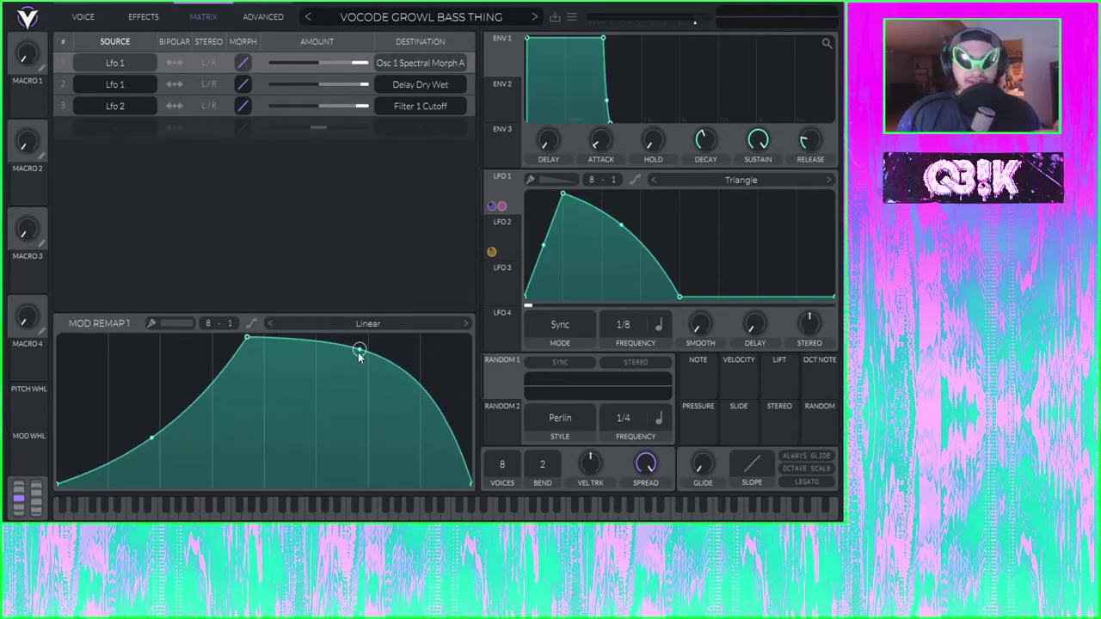
drag(360, 349, 314, 467)
mouse_move(254, 341)
mouse_down()
mouse_move(273, 338)
mouse_move(264, 338)
mouse_up()
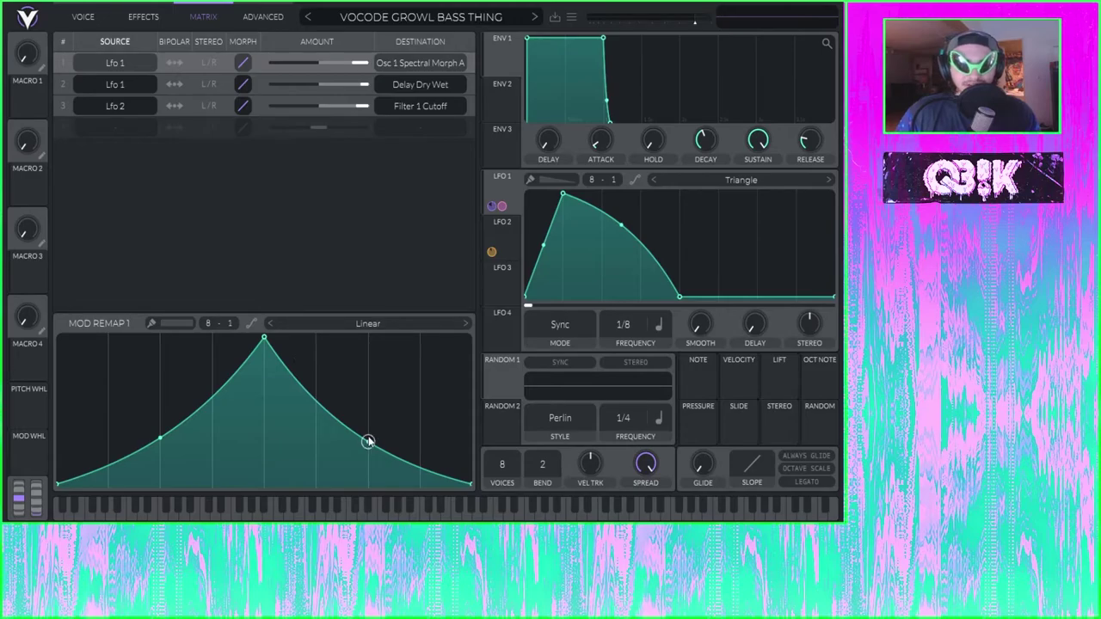
Step: Make the Filter 1 Cutoff curve rise fast then flatten, and enable stereo on Delay Dry Wet and Spectral Morph routes
click(258, 90)
click(293, 105)
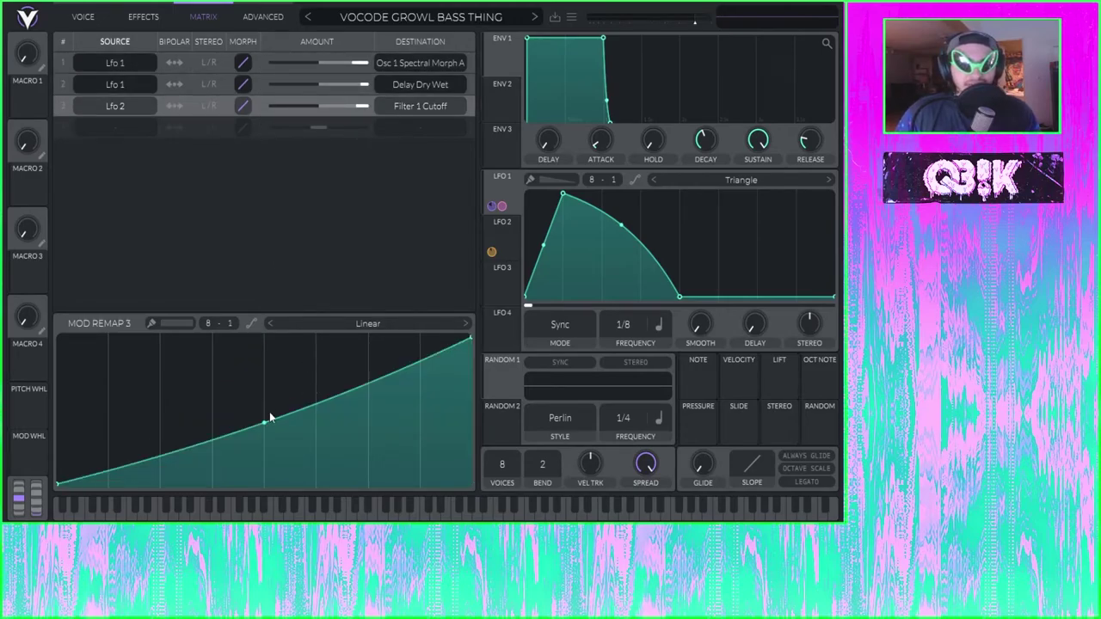
drag(270, 416, 177, 106)
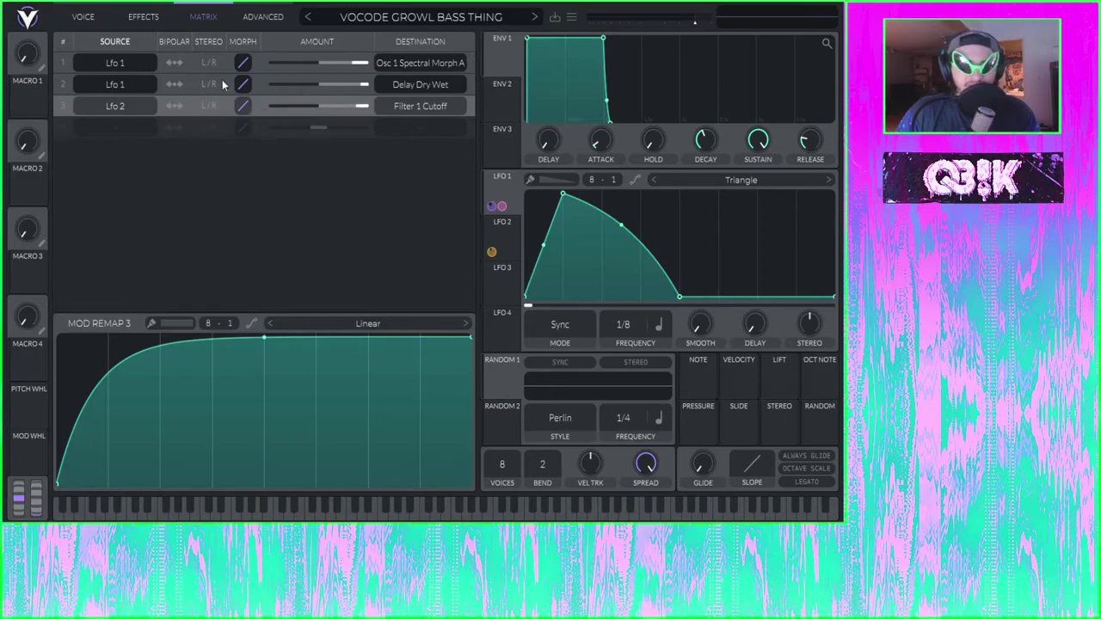
click(222, 83)
click(221, 63)
Step: Reshape the Spectral Morph A curve into a straight ramp peaking at the far right, then dropping almost vertically
drag(264, 338, 520, 205)
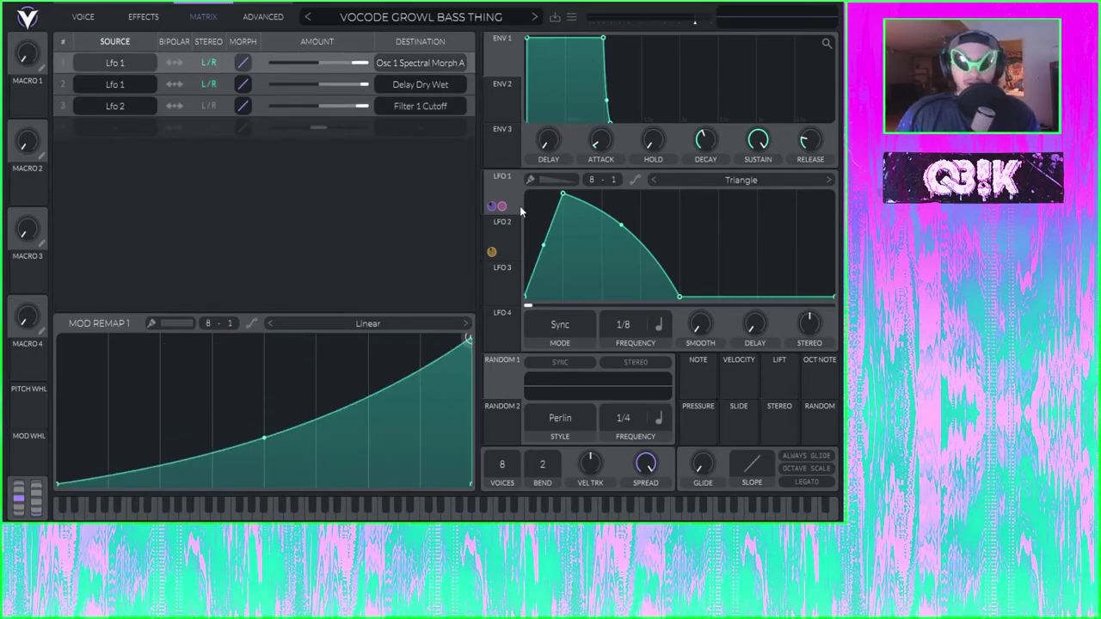
drag(267, 441, 264, 414)
drag(473, 339, 264, 336)
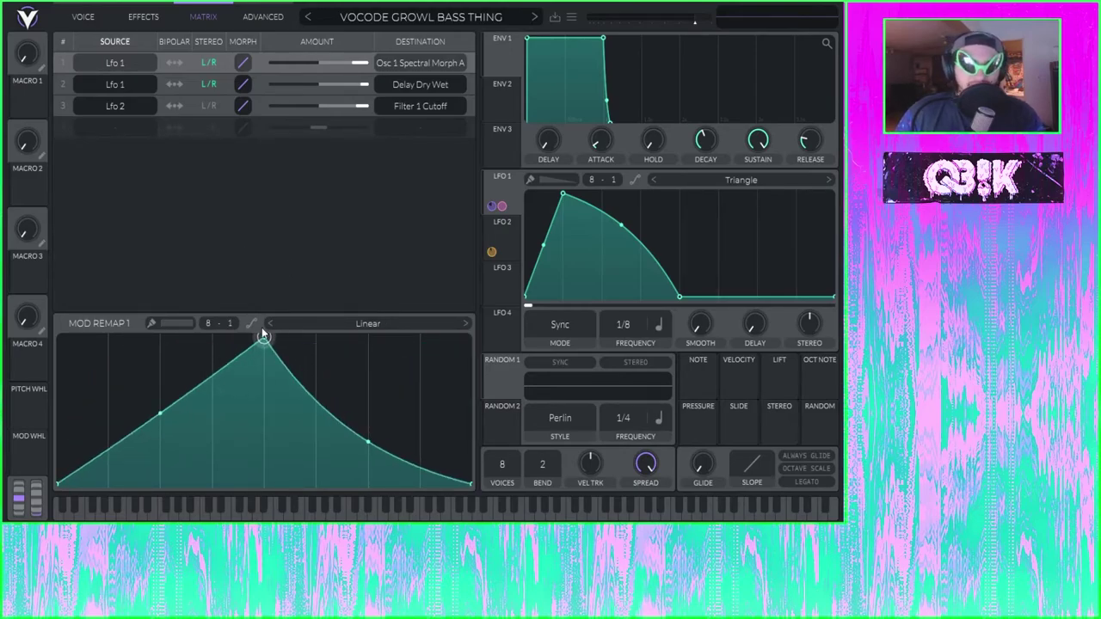
drag(368, 443, 365, 366)
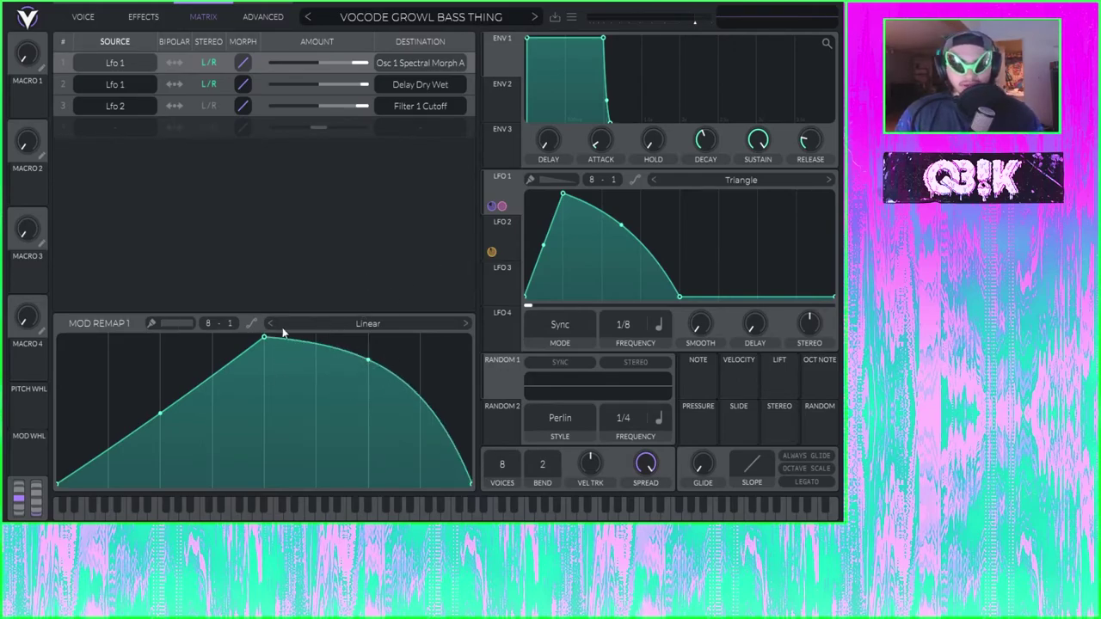
drag(264, 337, 445, 198)
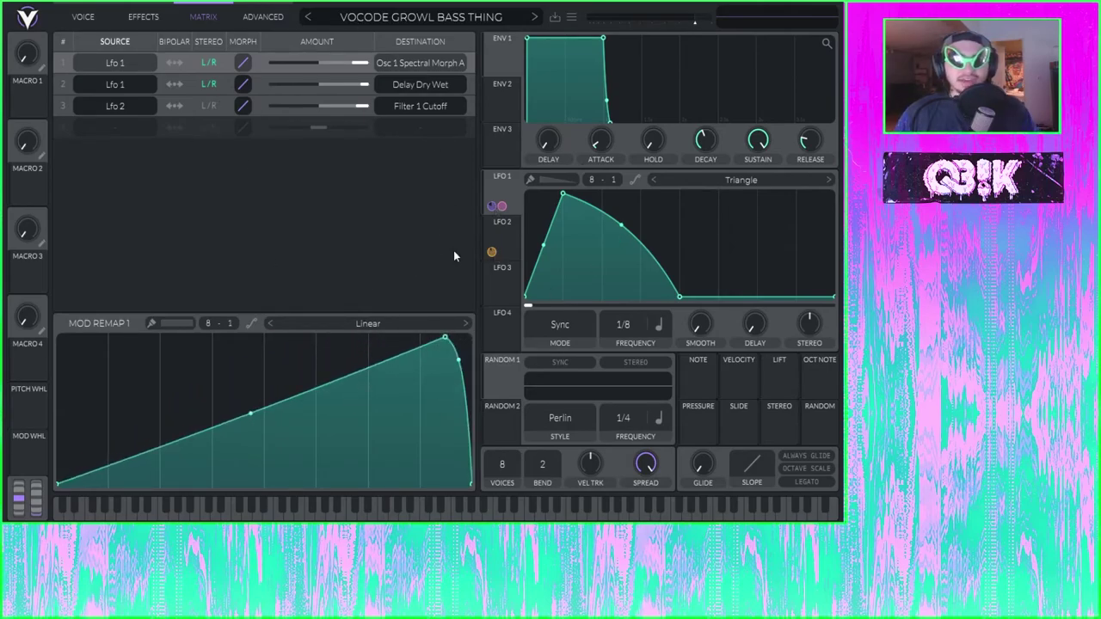